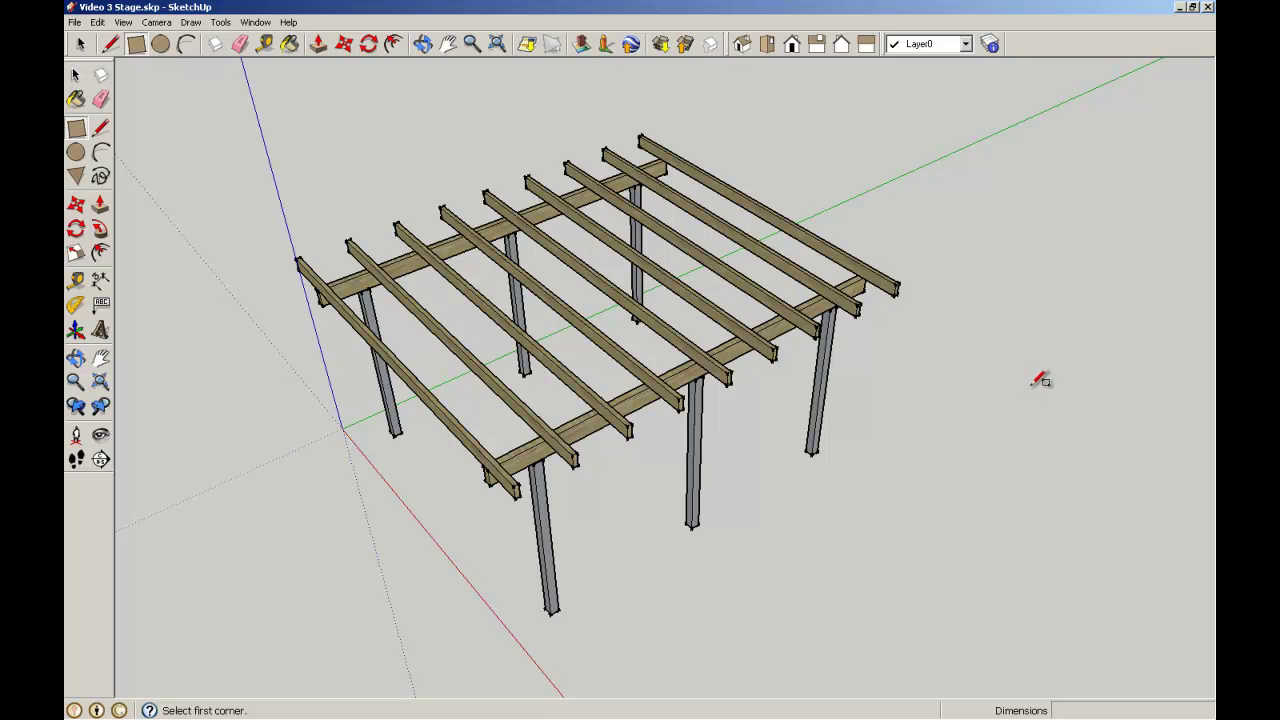
Check the list of available layers and open the Layer Manager beside the model.
left_click(76, 76)
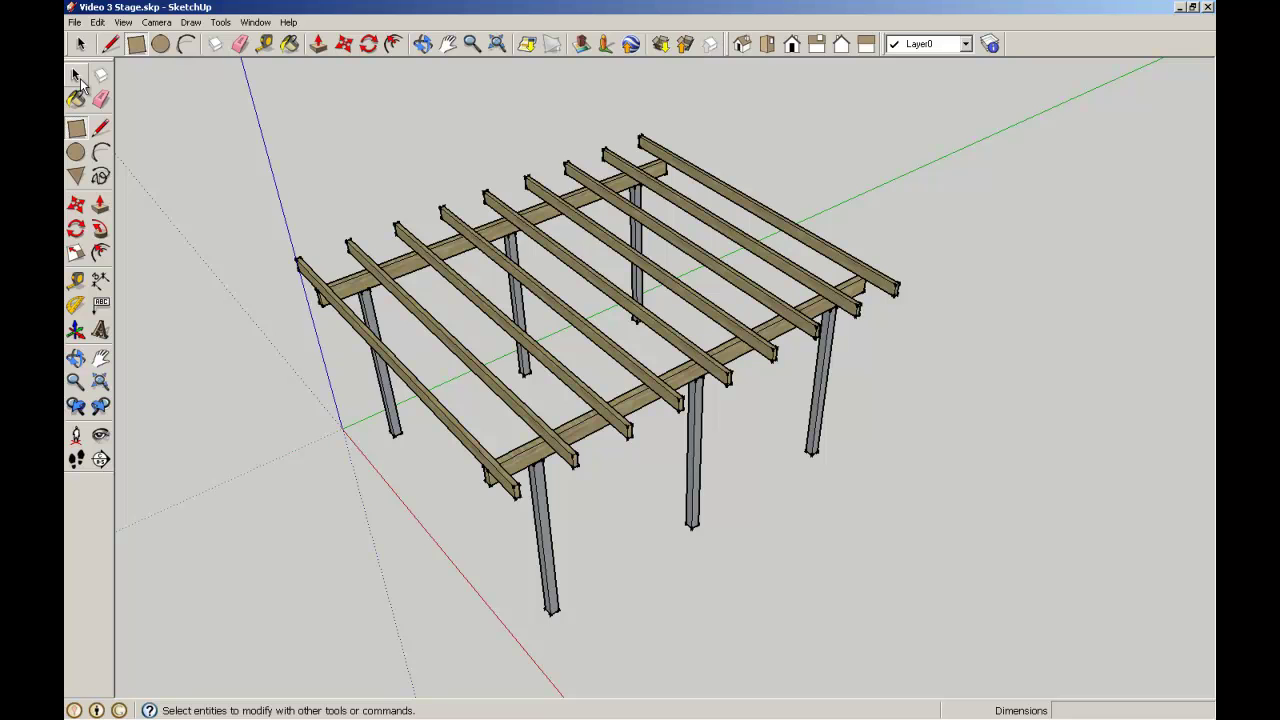
left_click(77, 77)
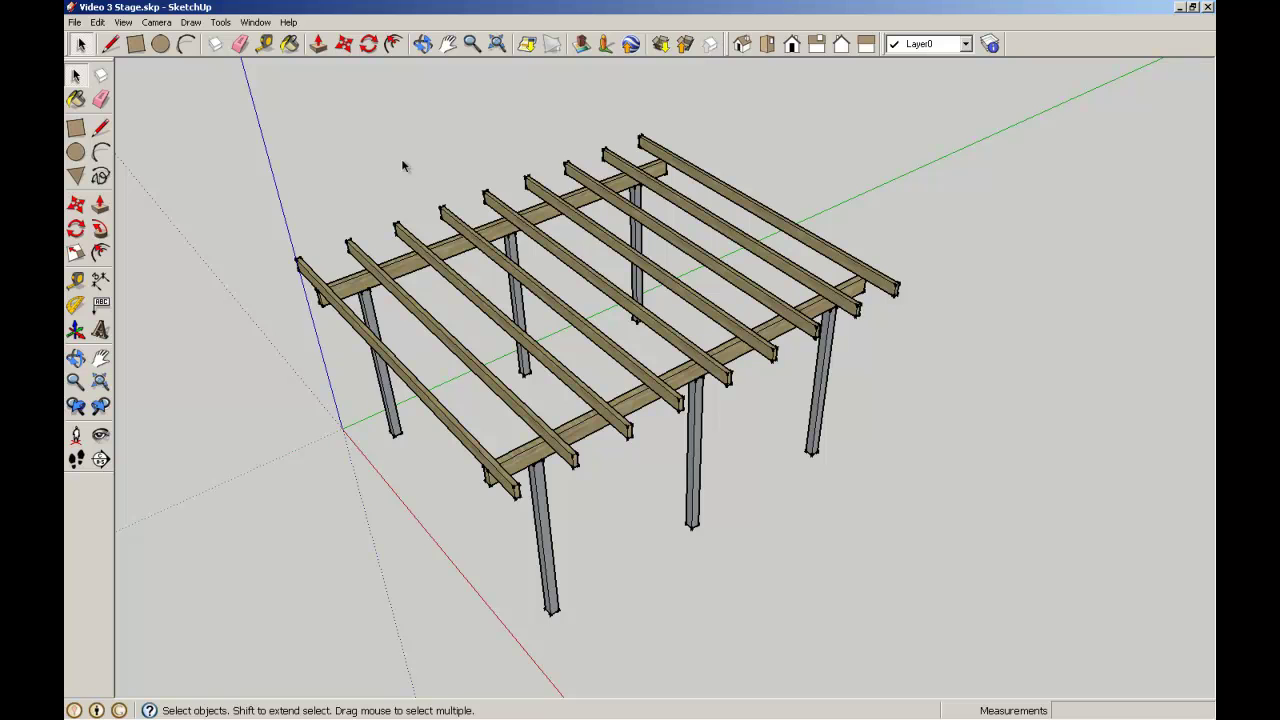
left_click(966, 44)
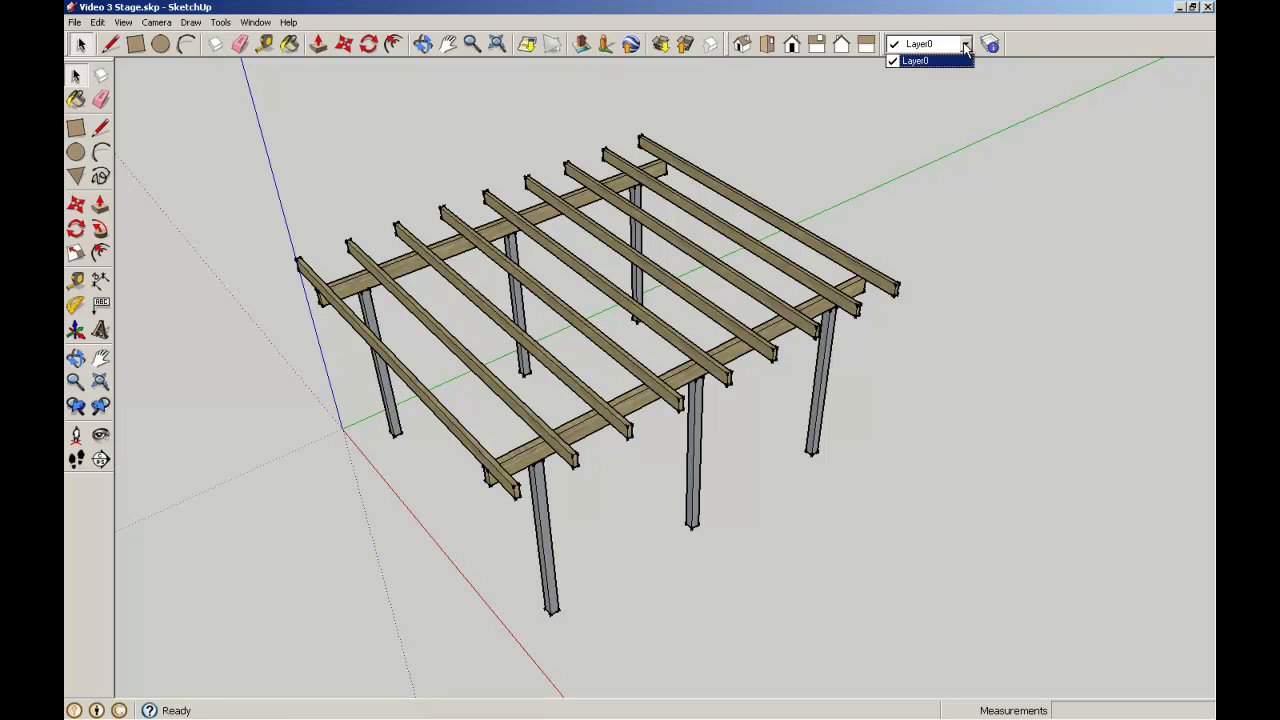
left_click(965, 62)
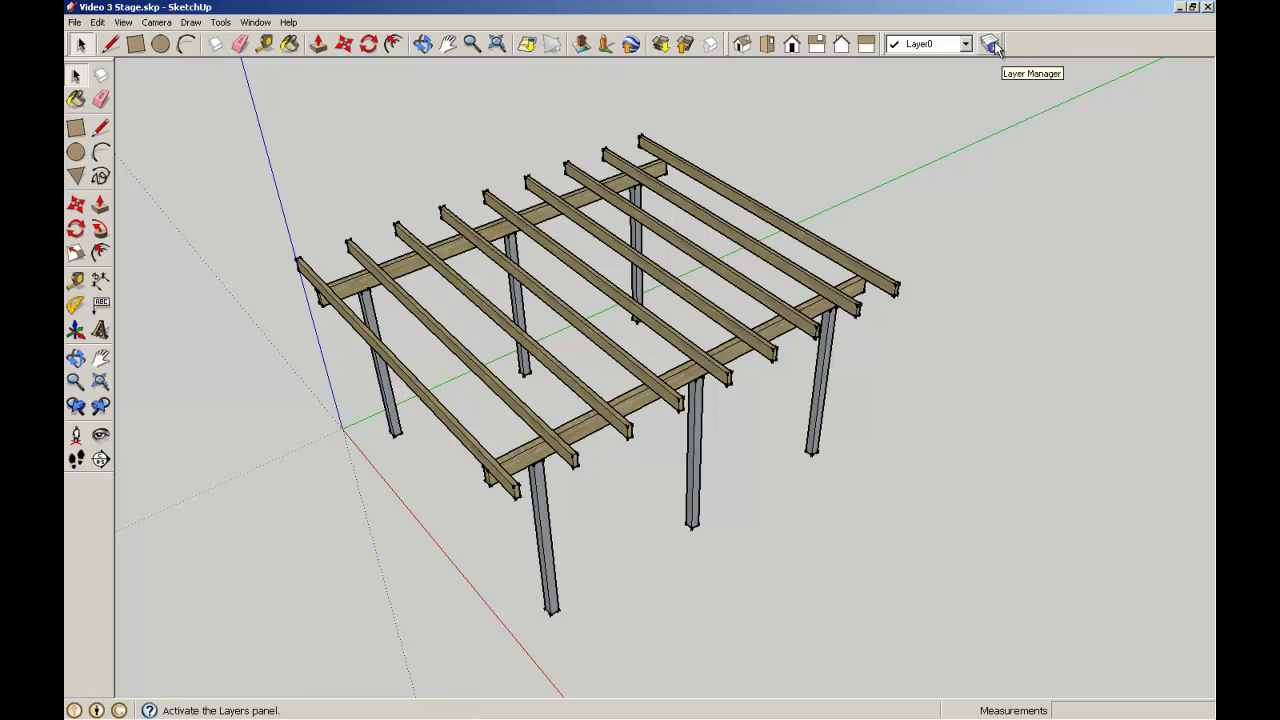
left_click(991, 45)
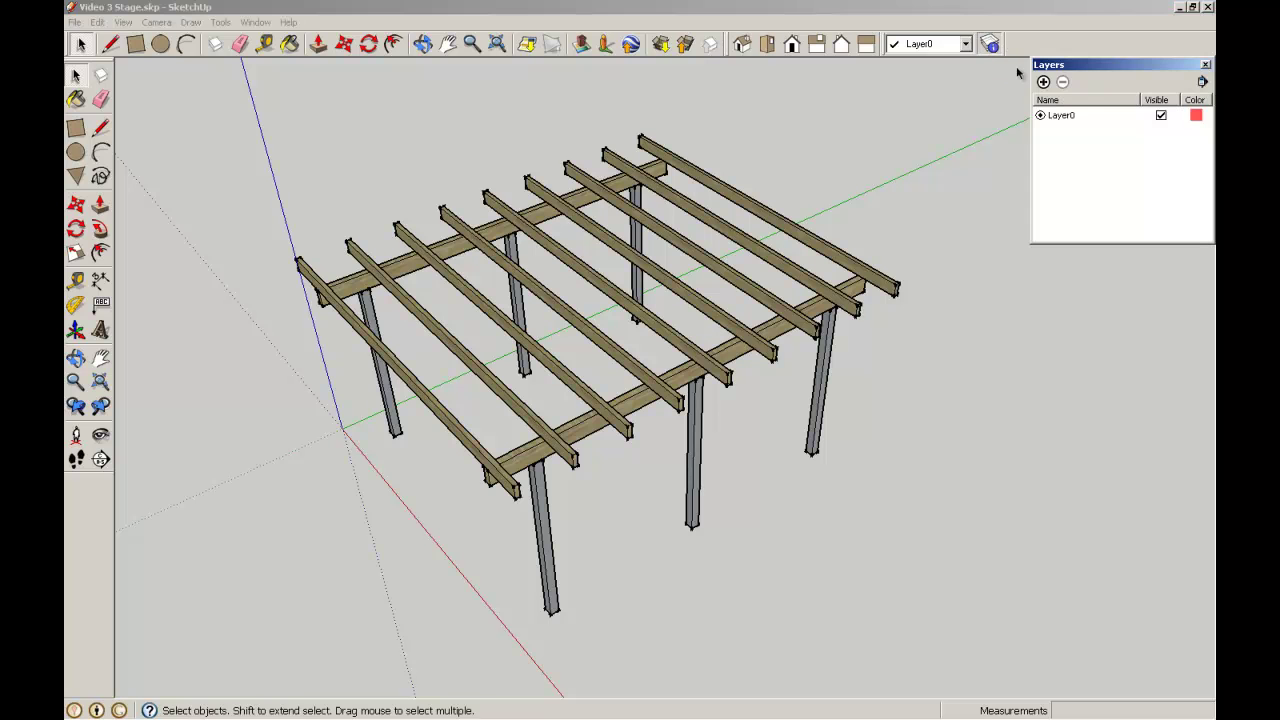
mouse_move(1086, 62)
left_mouse_down()
mouse_move(1063, 76)
mouse_move(1086, 69)
left_mouse_up()
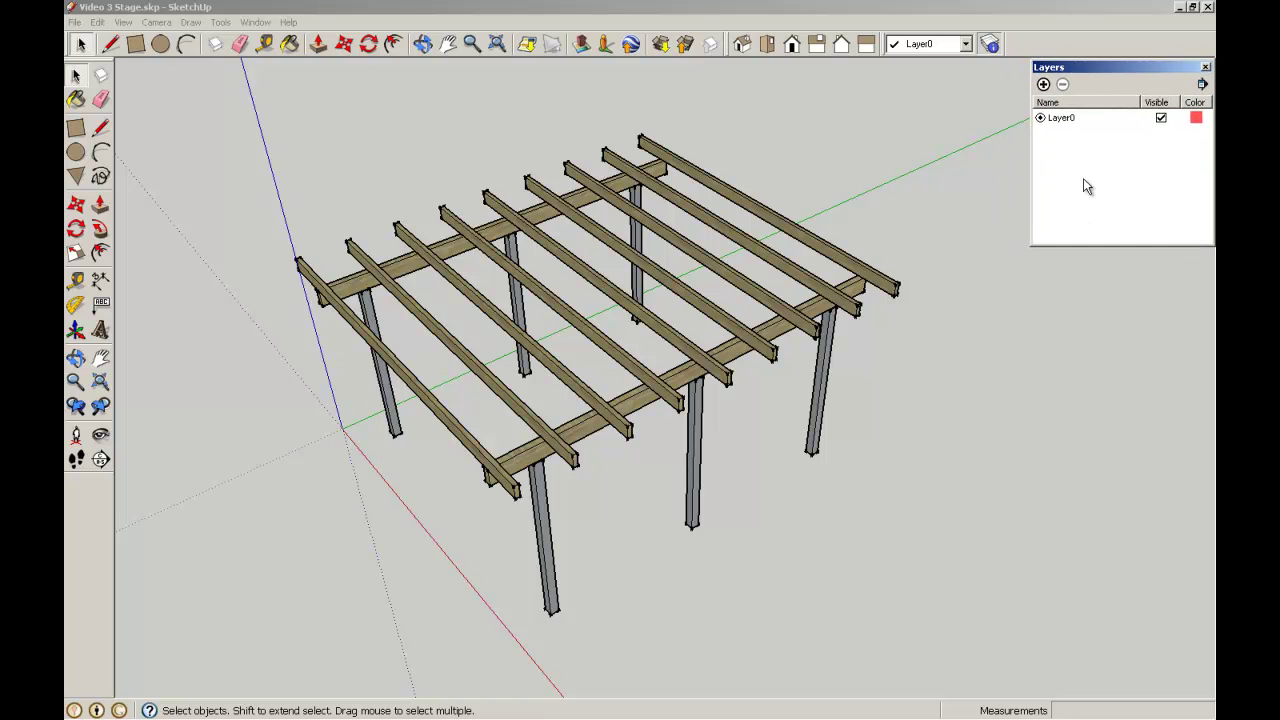
Add three layers named Sub Floor, Floor and Walls.
left_click(1043, 84)
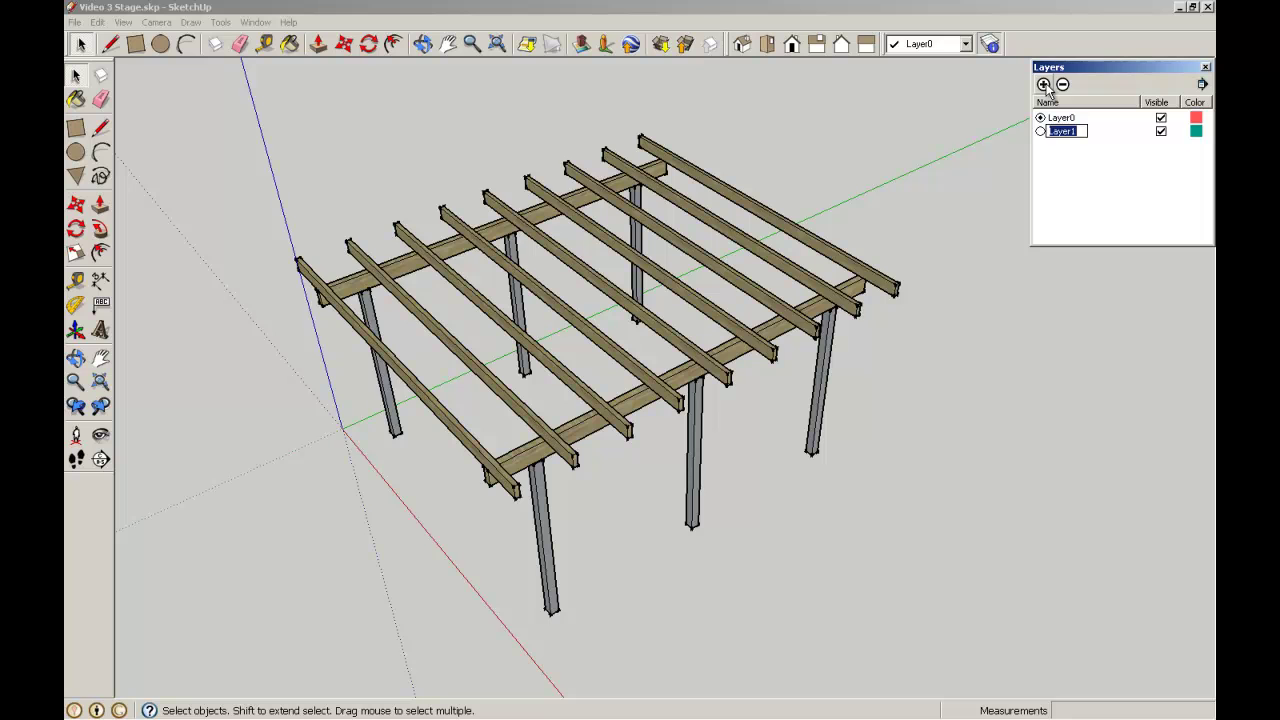
type("st")
key("BackSpace")
key("BackSpace")
key("Caps_Lock")
type("Sub Floor")
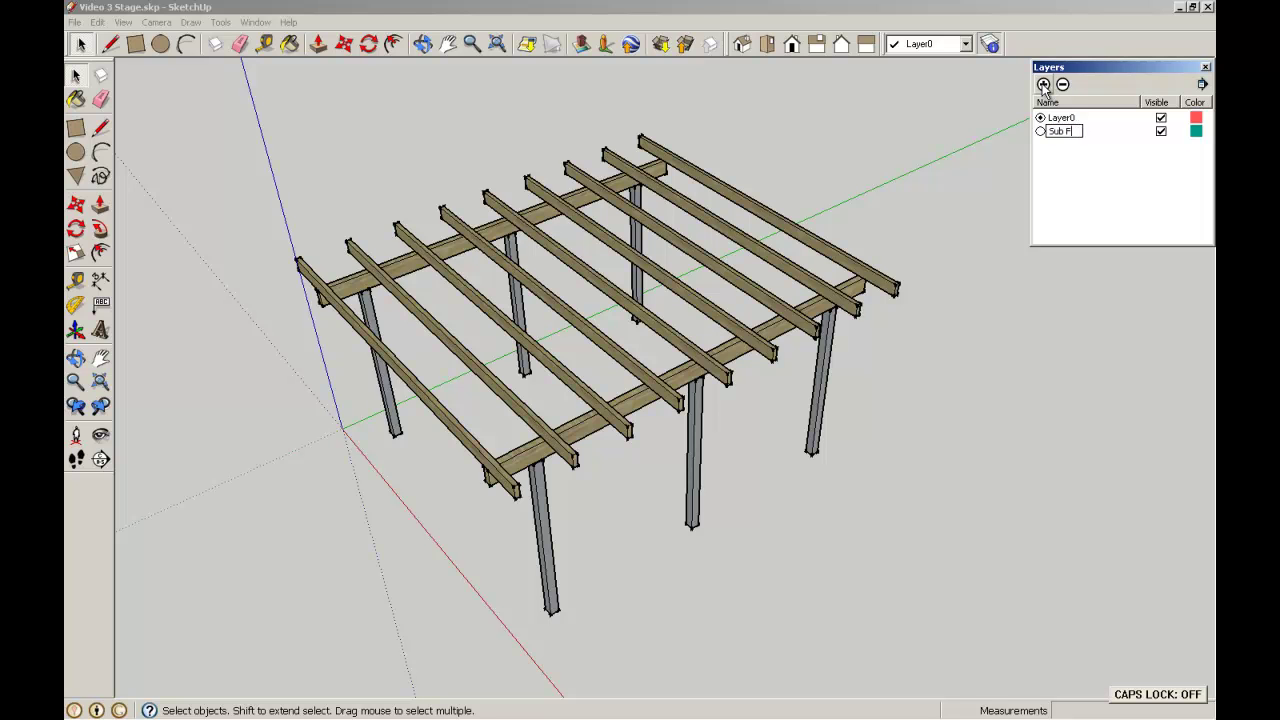
left_click(1043, 85)
type("Floor")
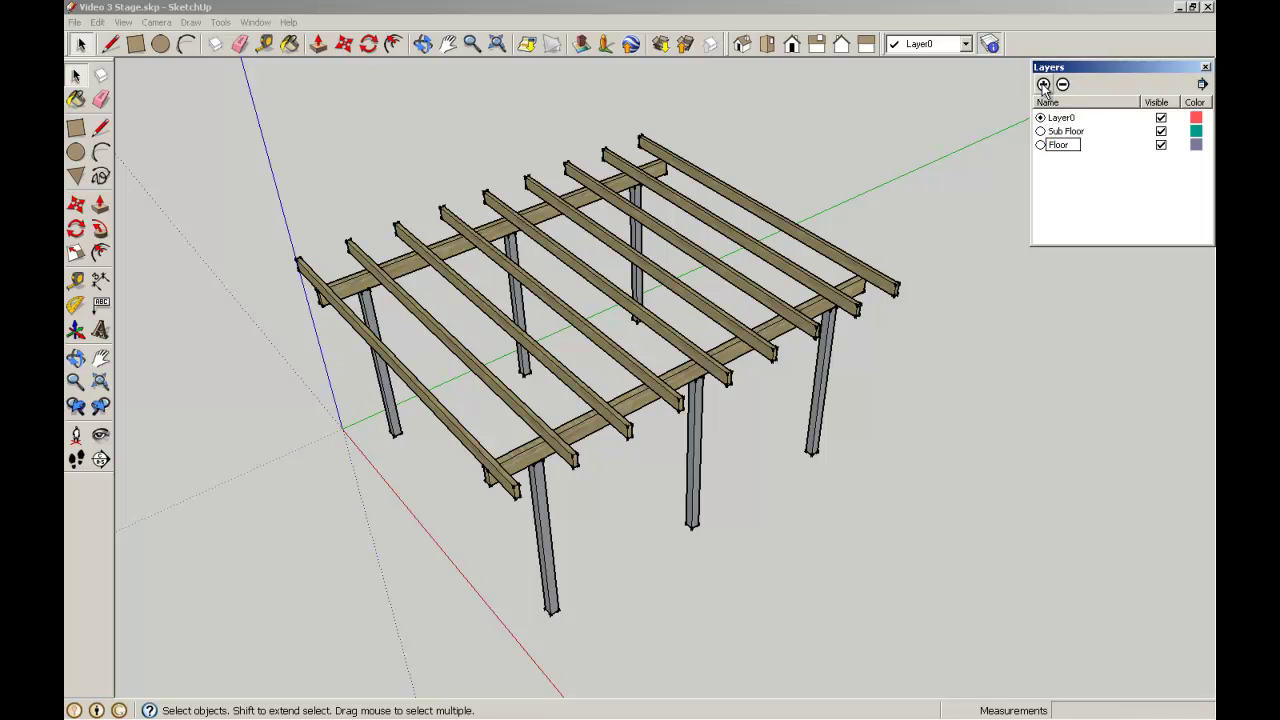
left_click(1043, 85)
type("Walls")
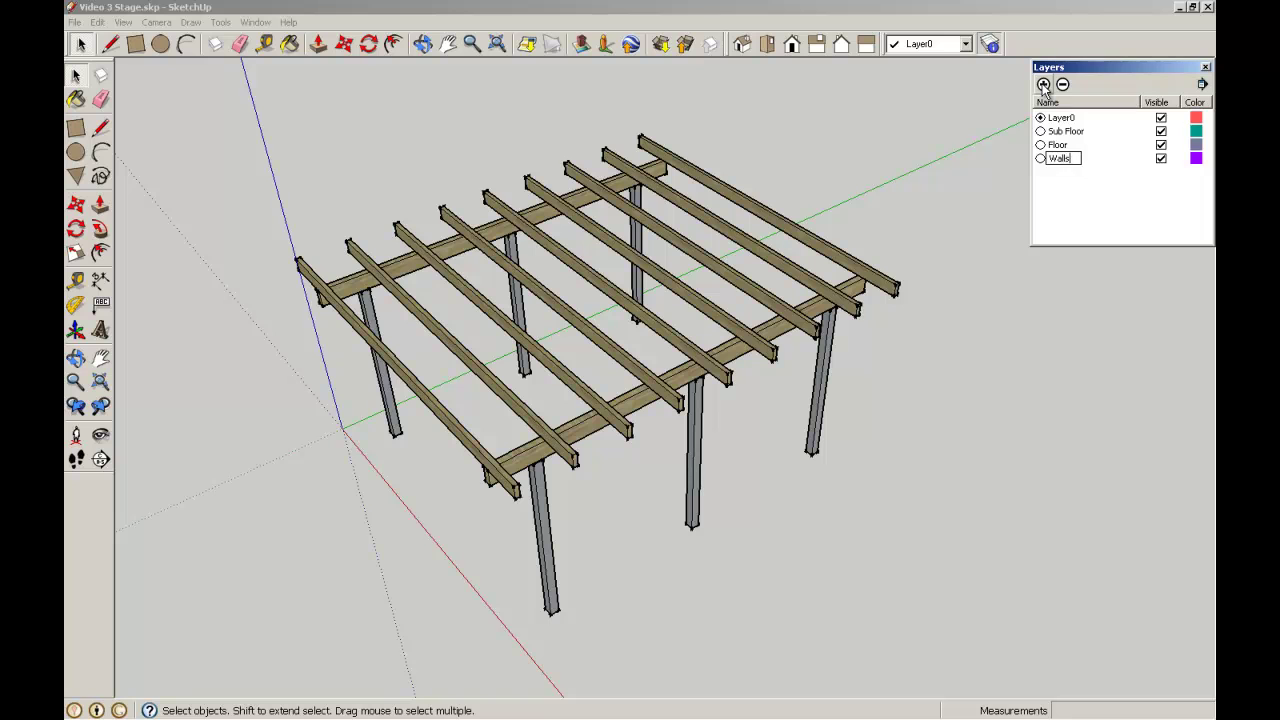
left_click(1091, 215)
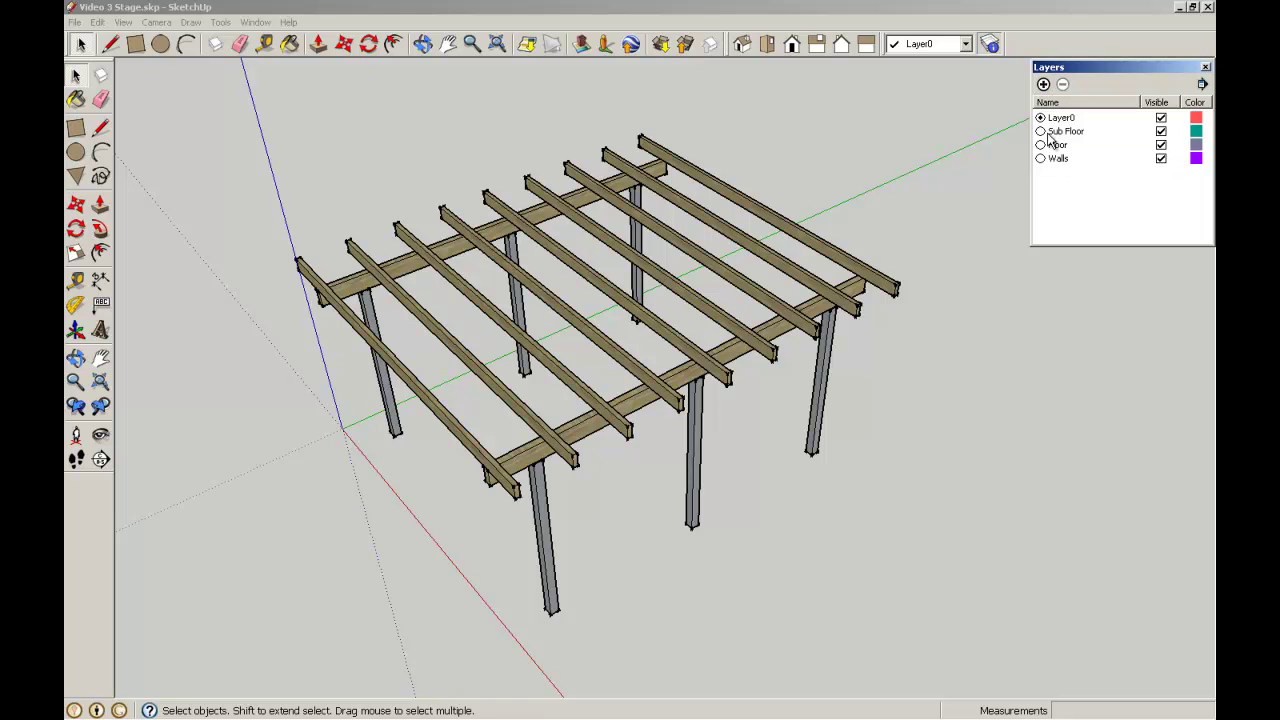
Switch the active layer among Sub Floor, Floor and Walls, finishing on Sub Floor.
left_click(1042, 133)
left_click(1041, 146)
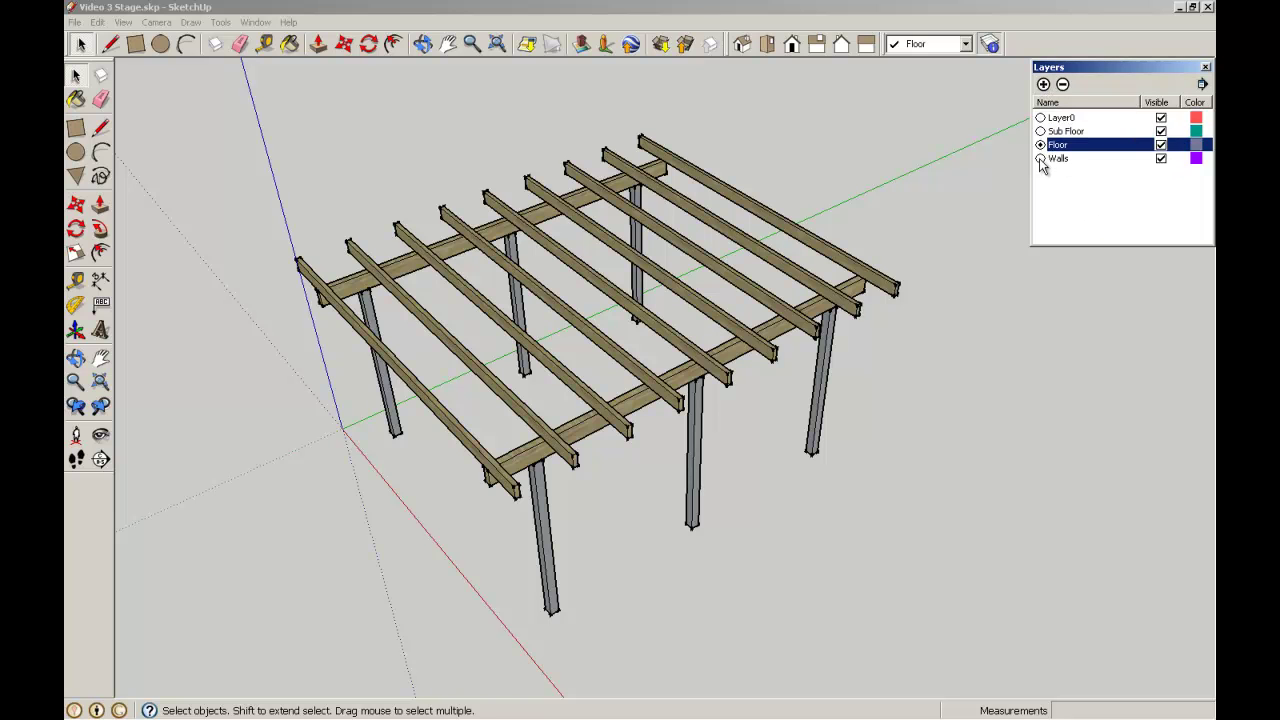
left_click(1041, 160)
left_click(1041, 146)
left_click(1041, 159)
left_click(1041, 146)
left_click(1041, 132)
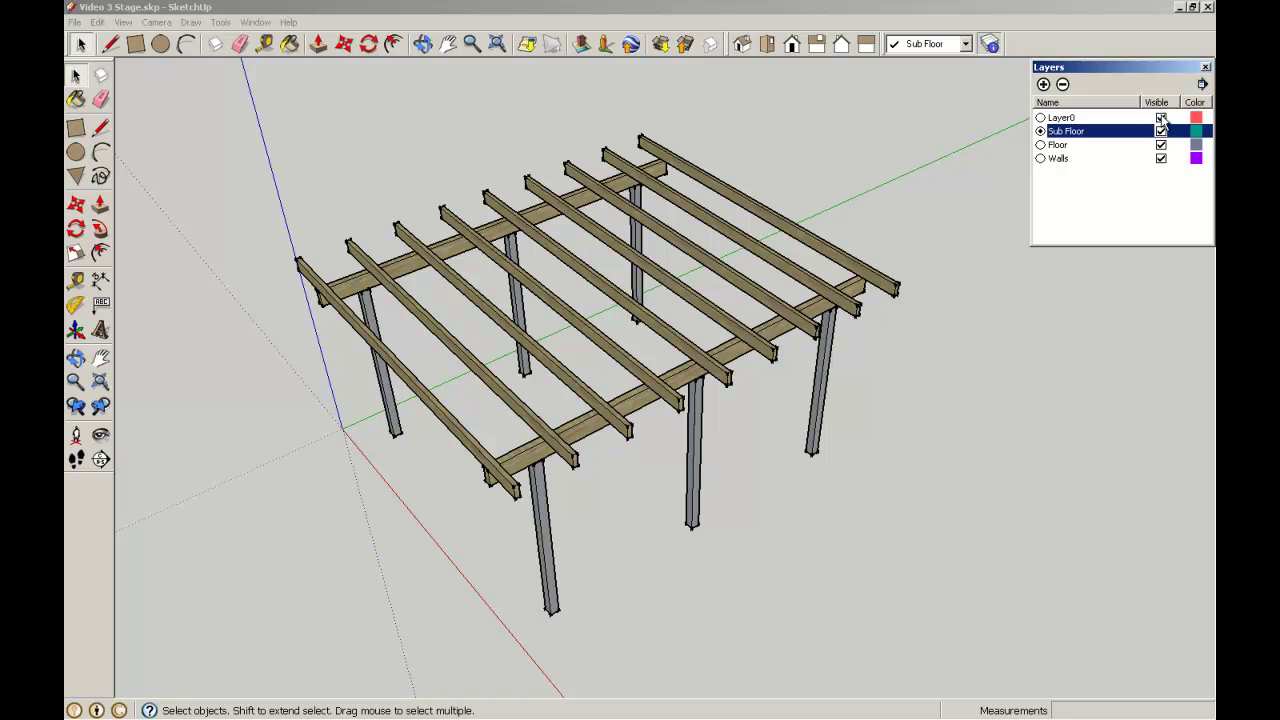
Hide Layer0 and show it again to check which geometry sits on it.
left_click(1068, 119)
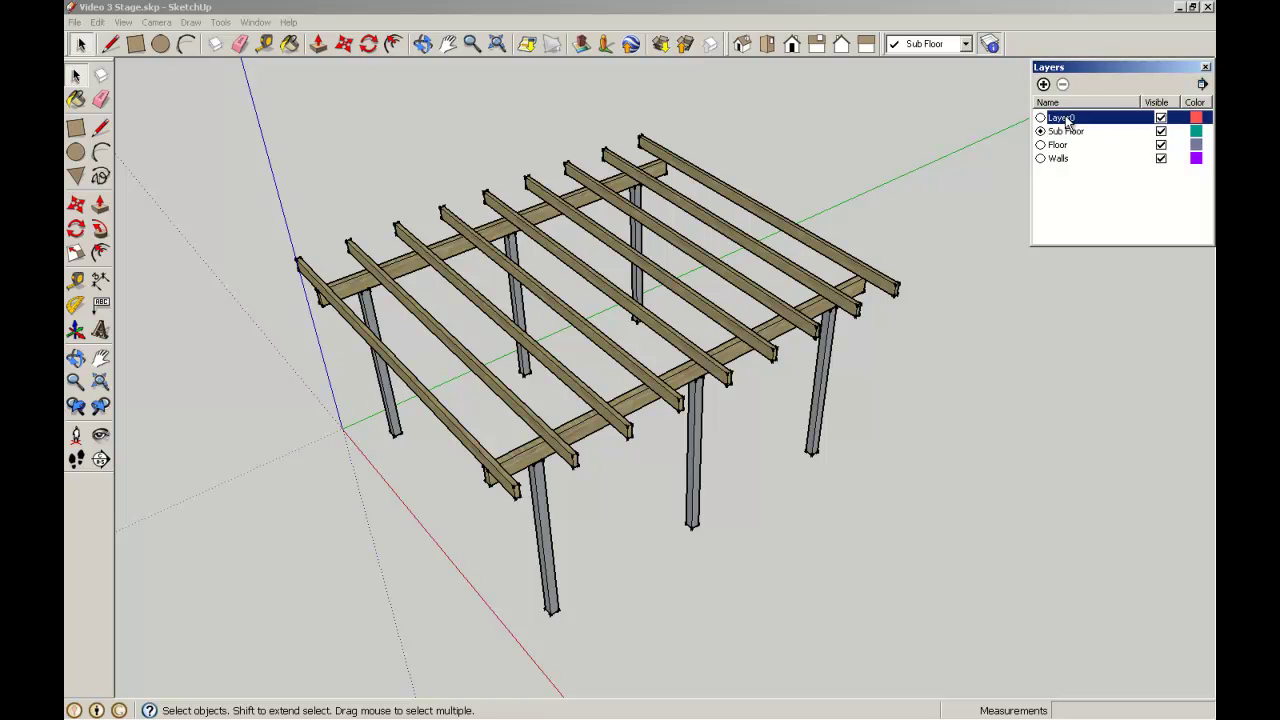
left_click(1064, 132)
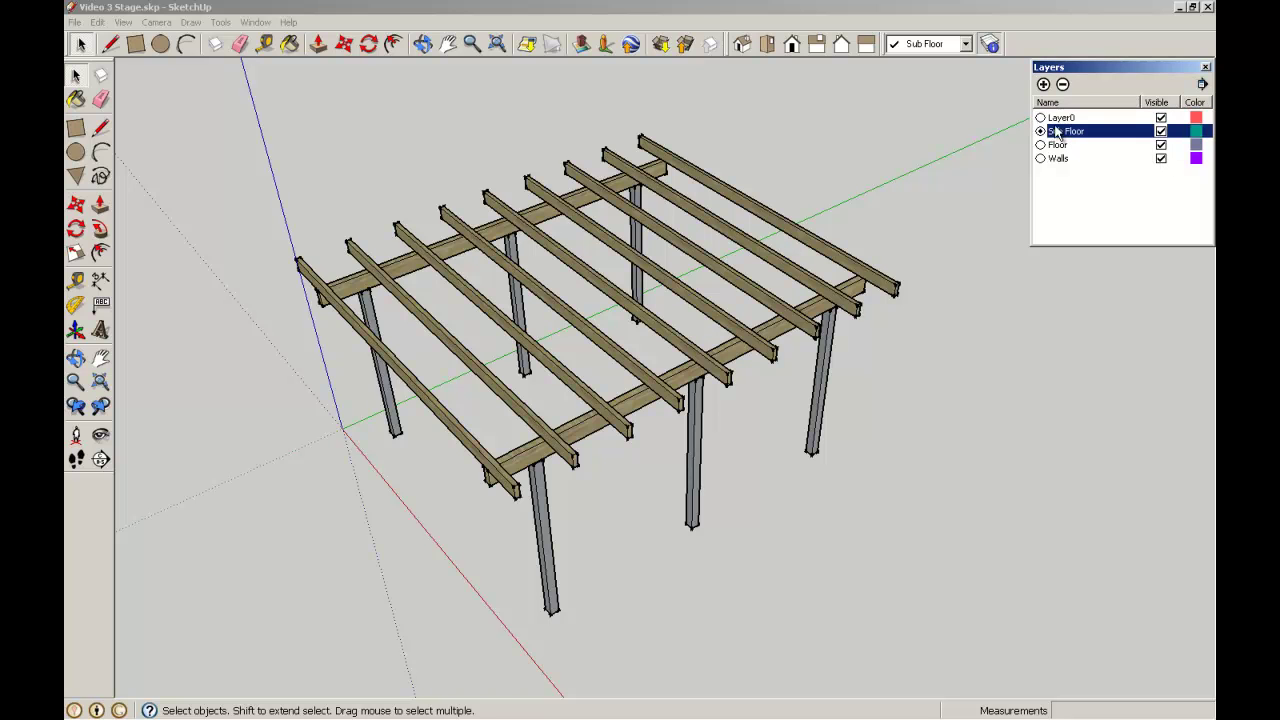
left_click(1161, 118)
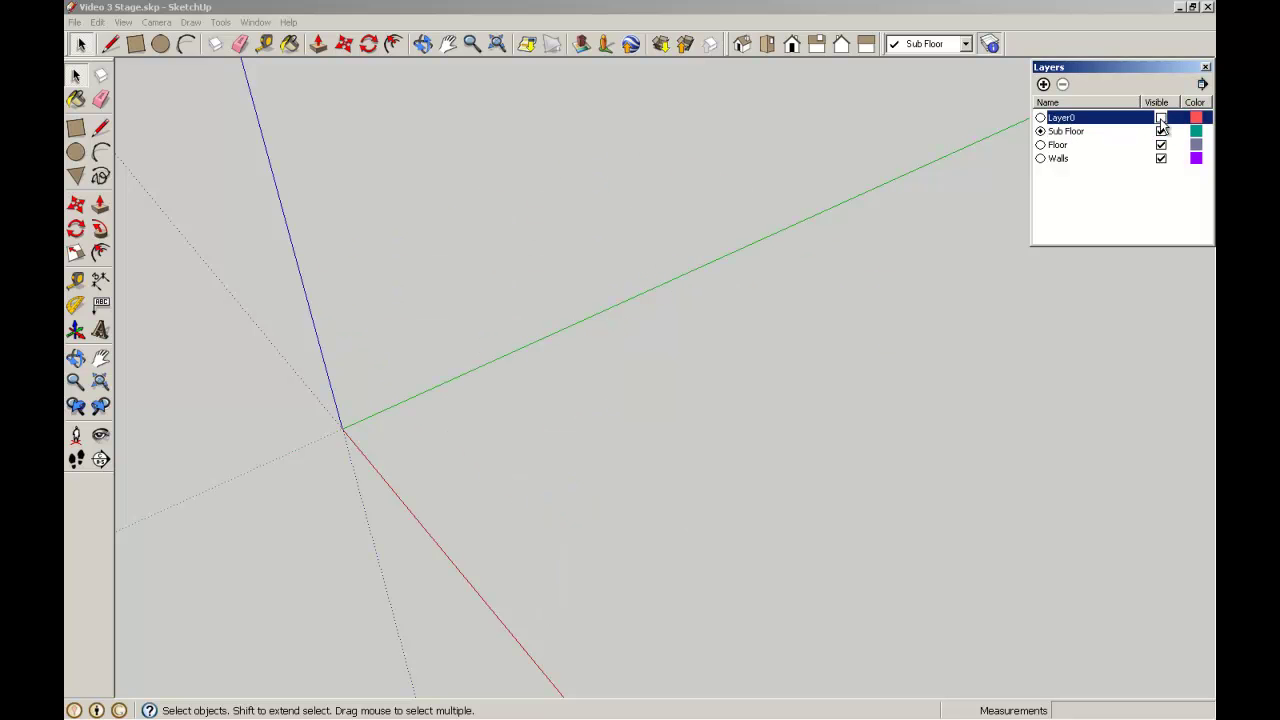
left_click(1161, 118)
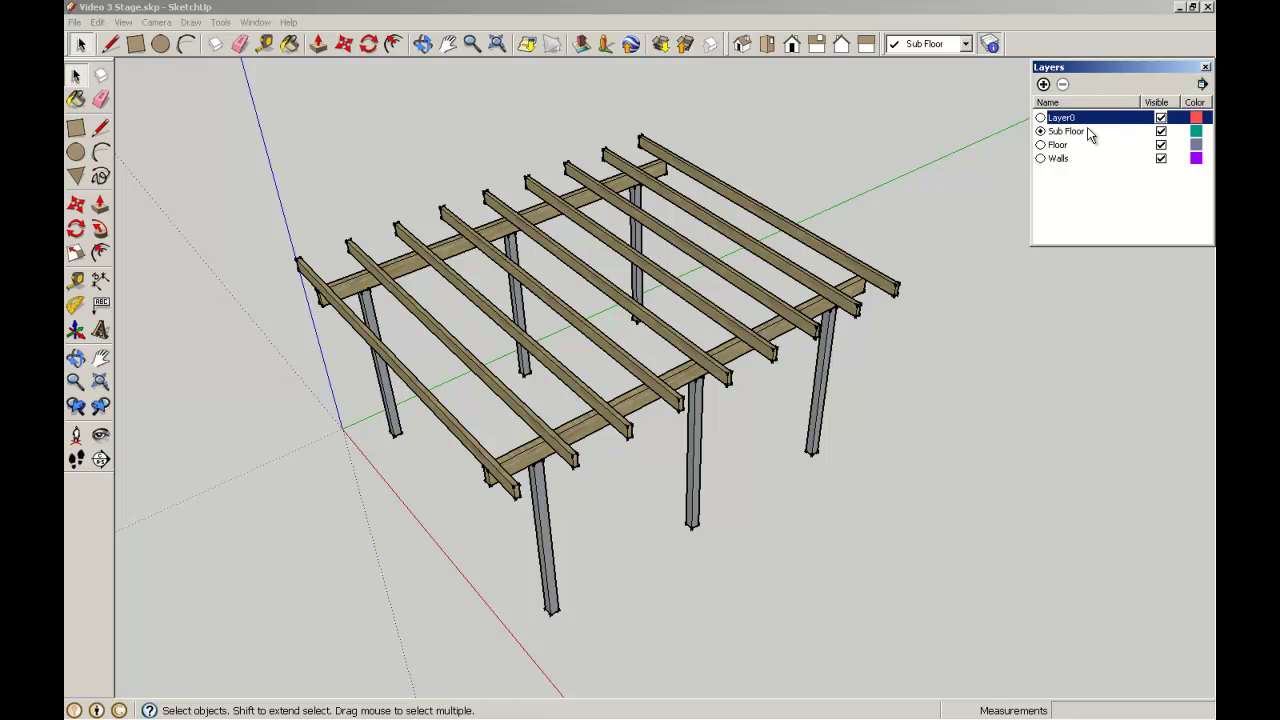
Make Layer0 the active layer and cut the entire post, bearer and joist structure from the model.
left_click(1041, 118)
left_click(76, 77)
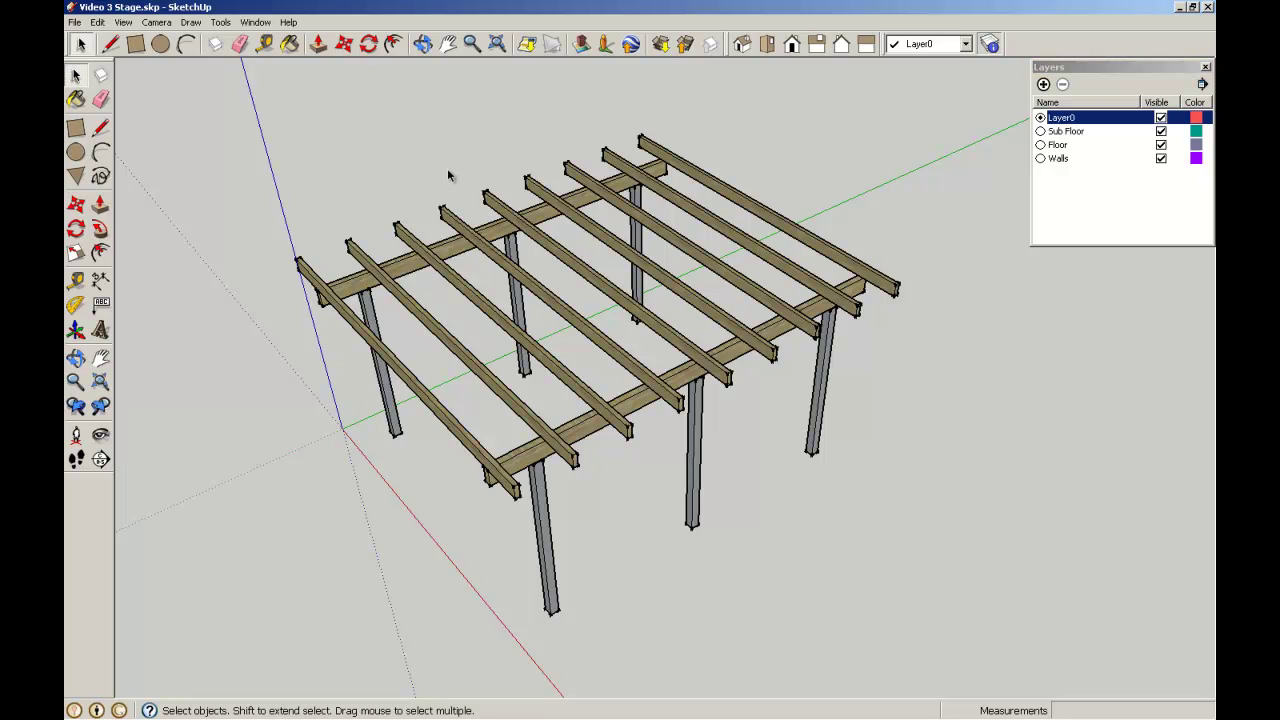
key("ctrl+a")
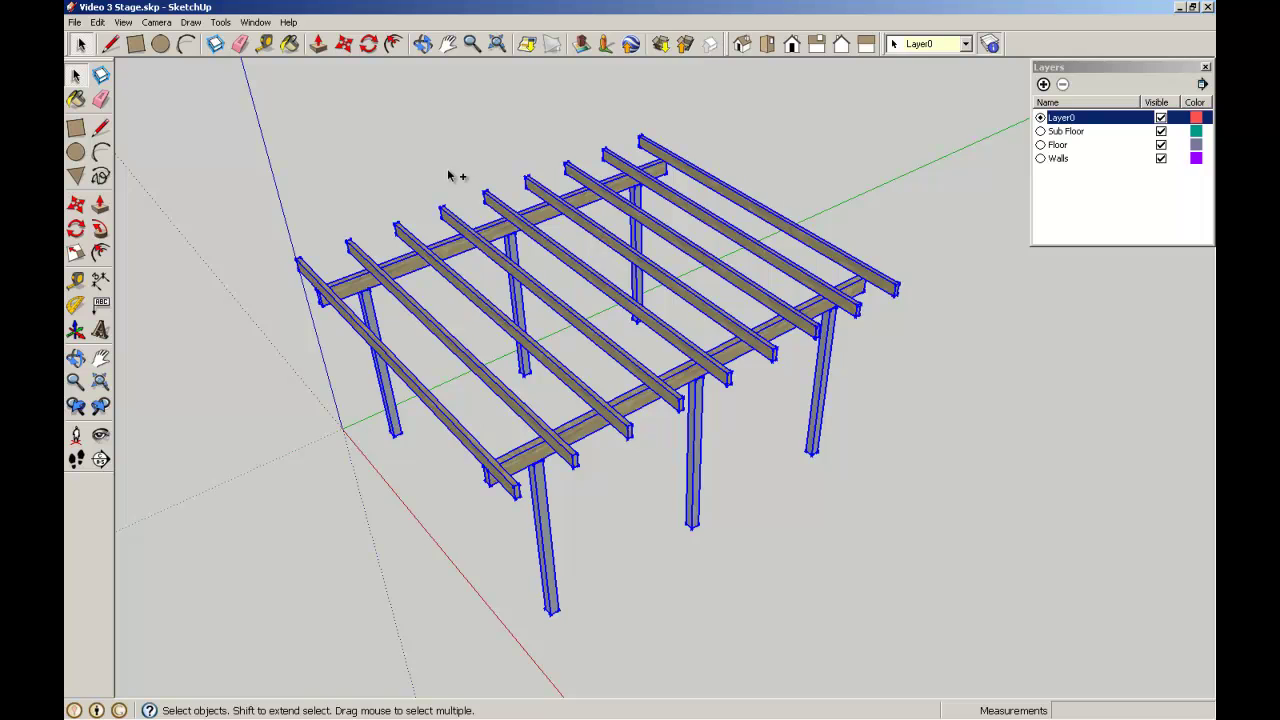
key("Delete")
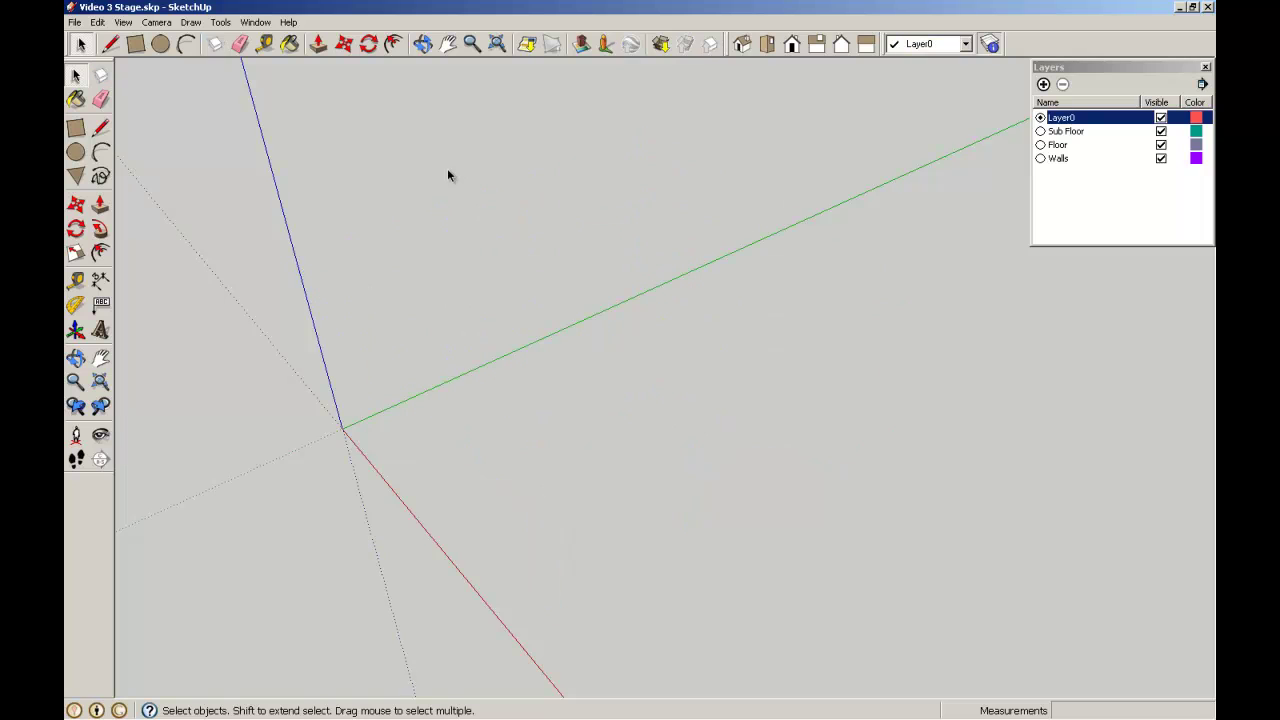
Make Sub Floor the active layer and paste the cut structure back in place at the origin.
left_click(1076, 130)
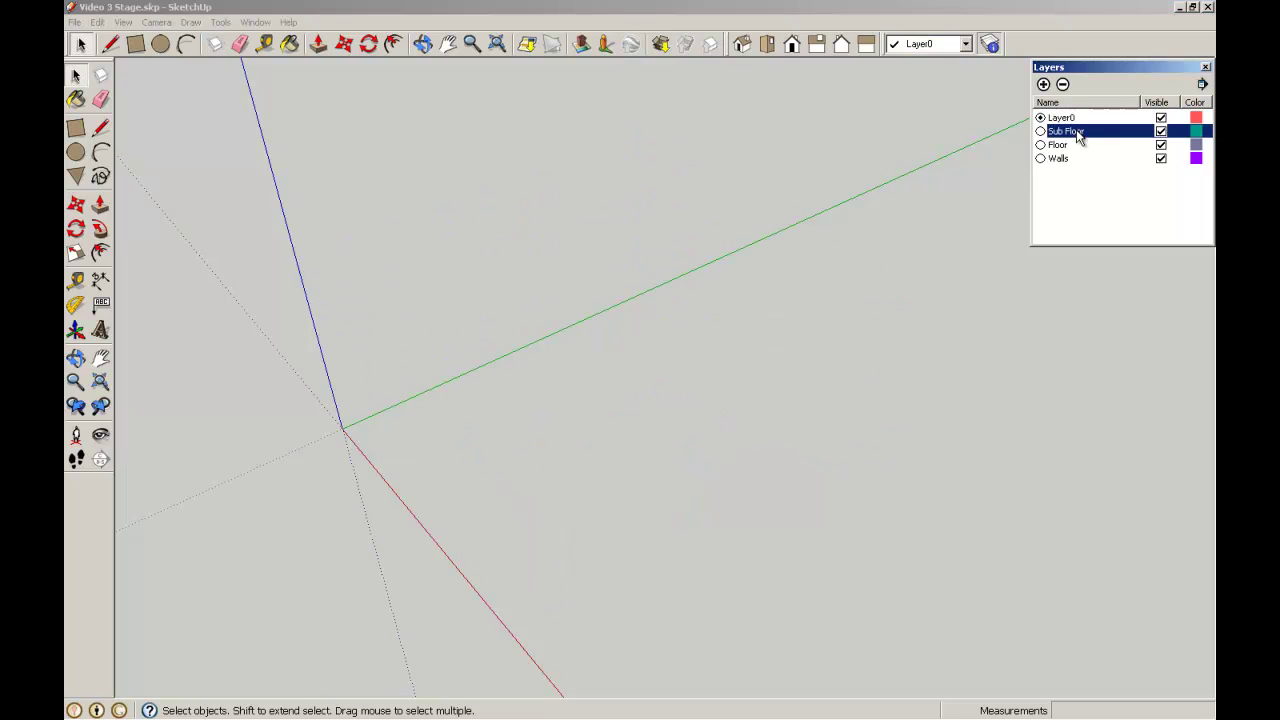
left_click(1041, 131)
key("ctrl+v")
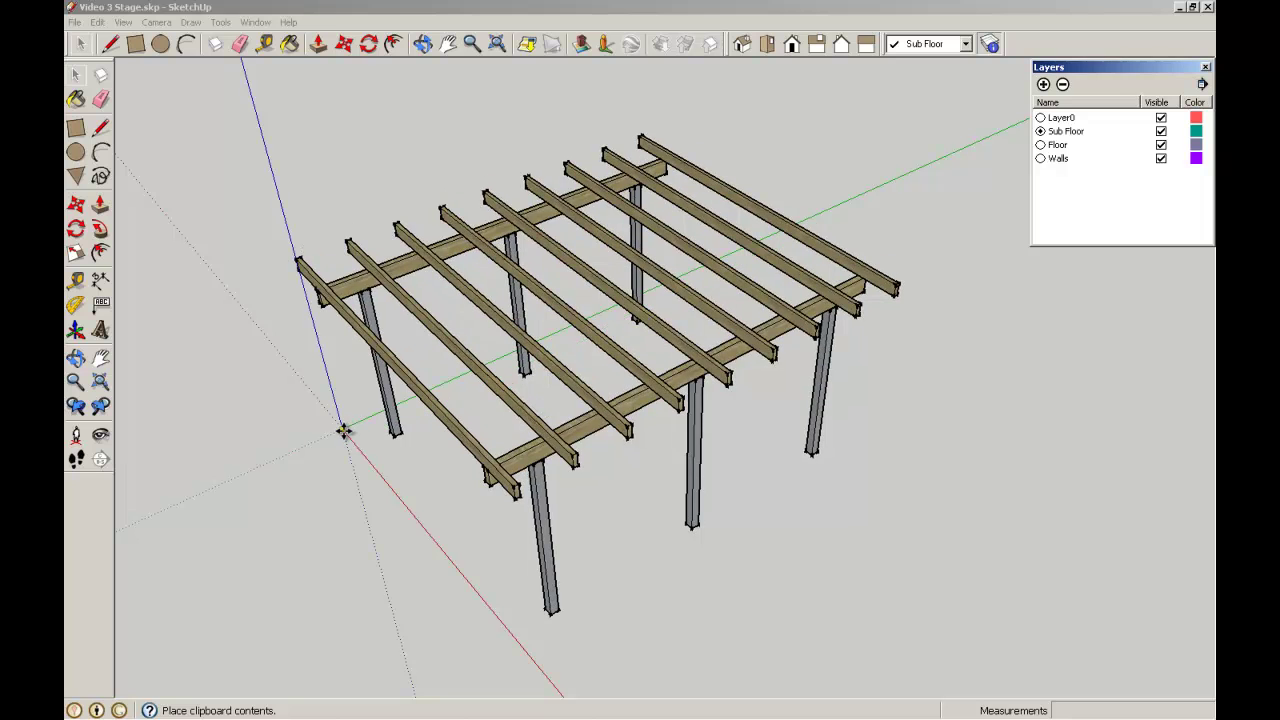
left_click(343, 431)
key("space")
left_click(403, 188)
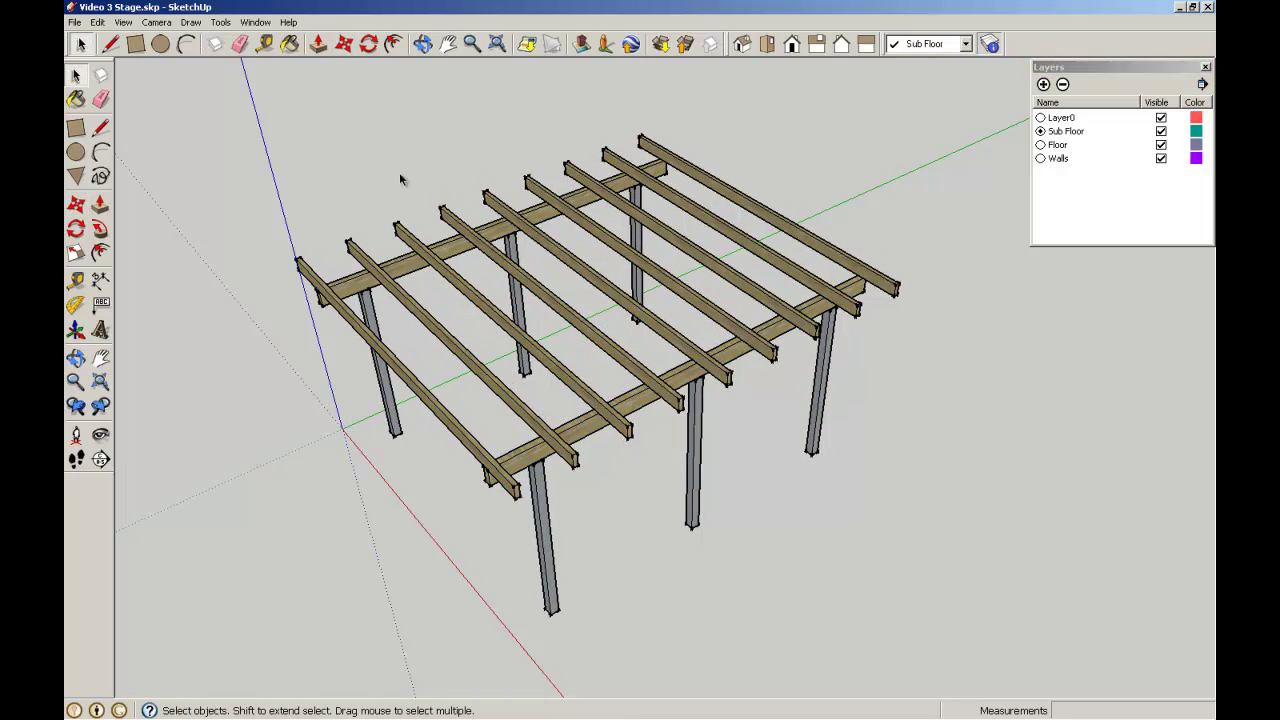
Make Layer0 active and toggle the Sub Floor layer's visibility off and on to check the structure's layer.
left_click(1058, 120)
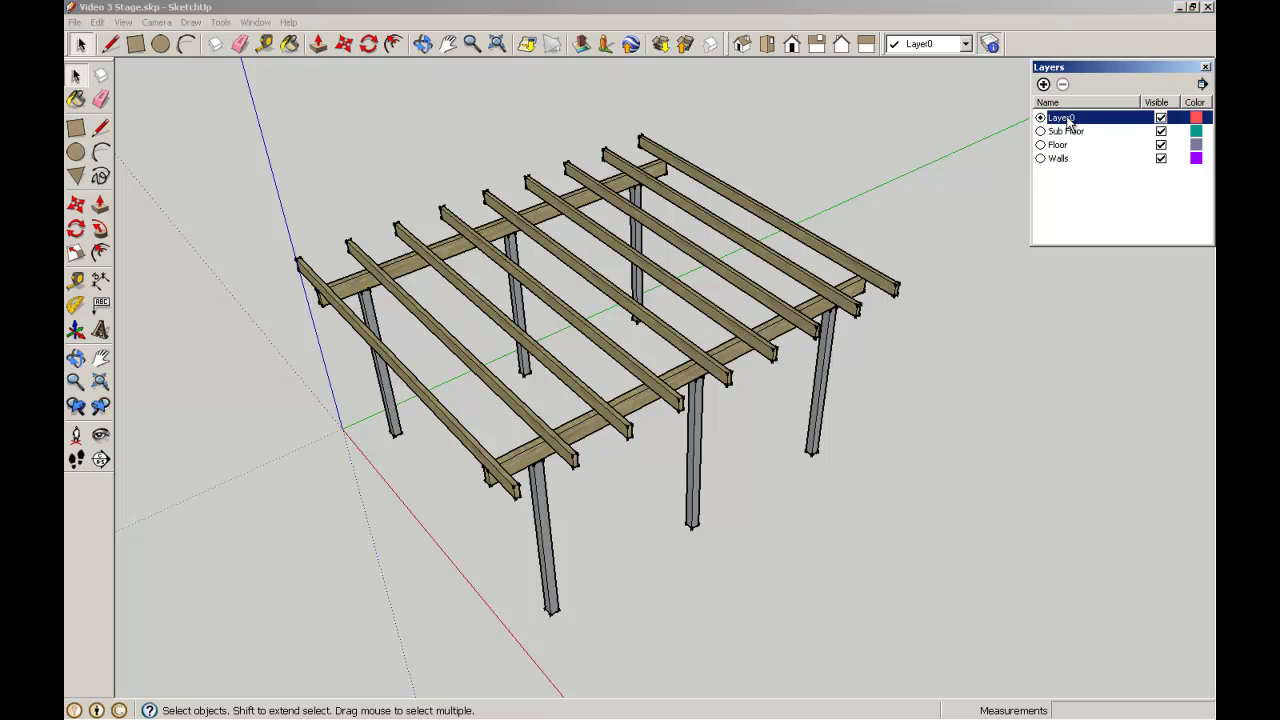
left_click(1161, 132)
left_click(1161, 132)
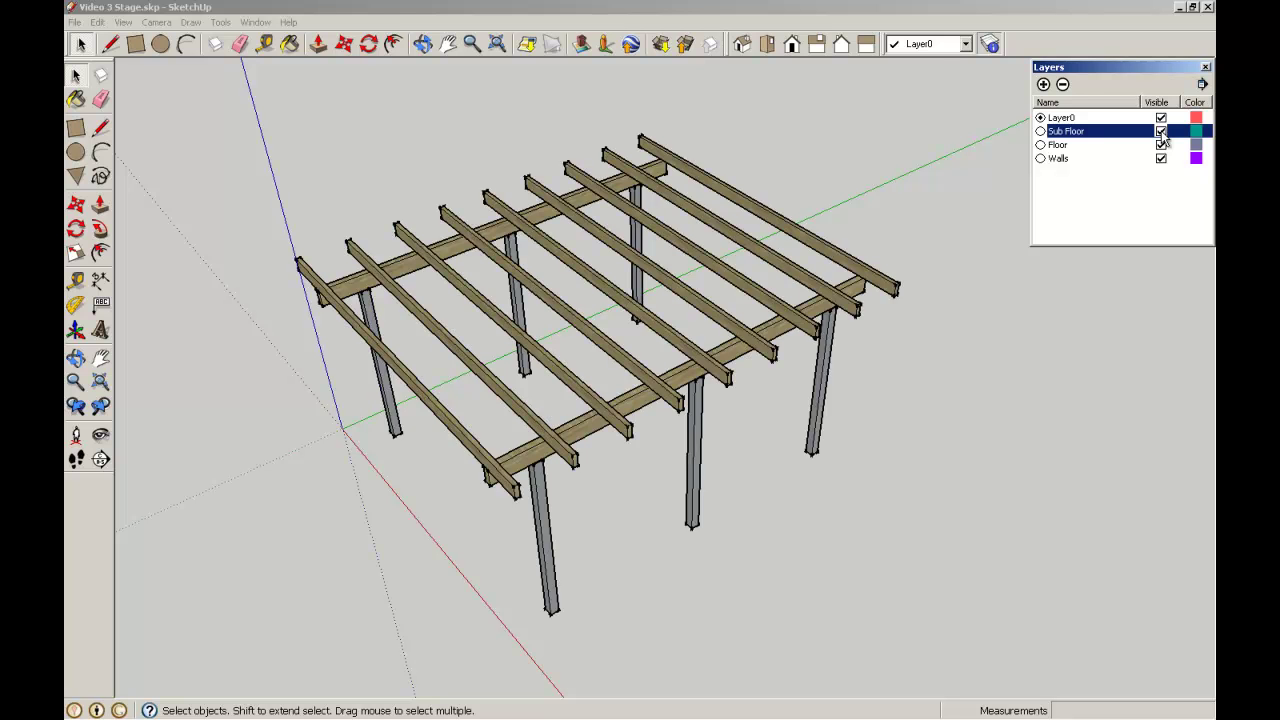
Make Floor the active layer and draw a 4500 by 4800 mm rectangle across the joist tops between opposite outer corners.
left_click(1058, 146)
left_click(1041, 146)
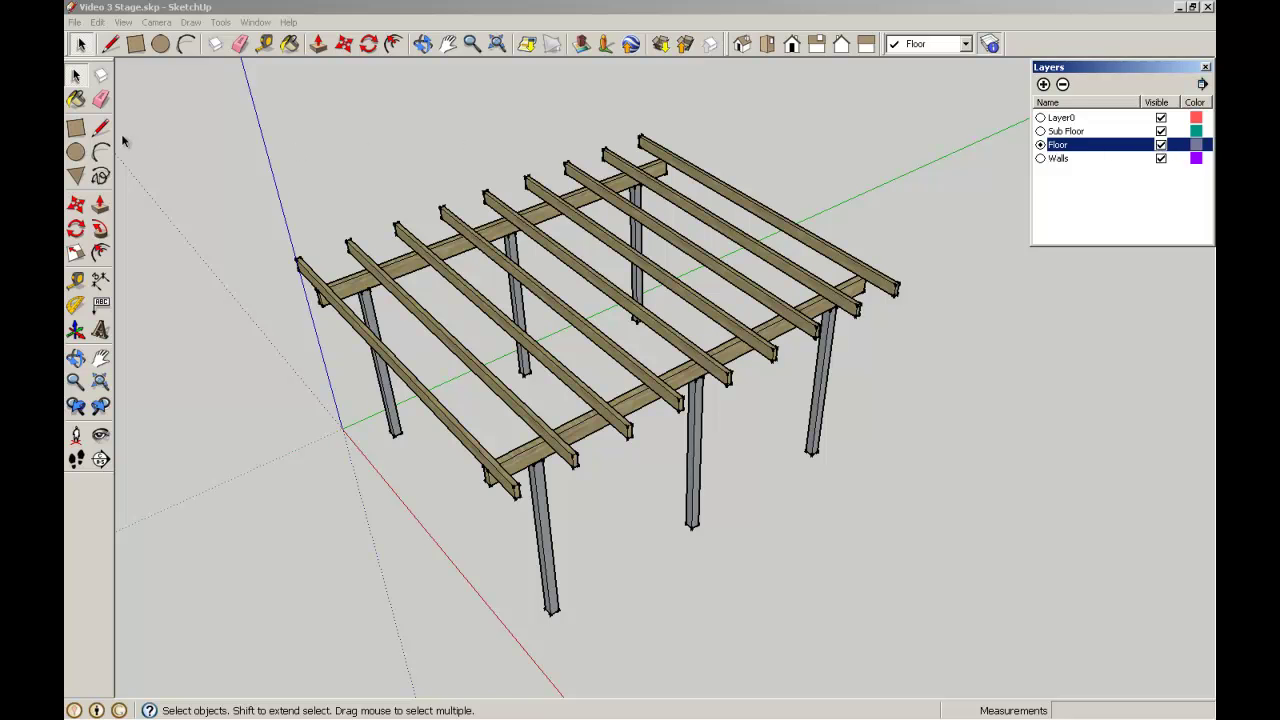
left_click(73, 129)
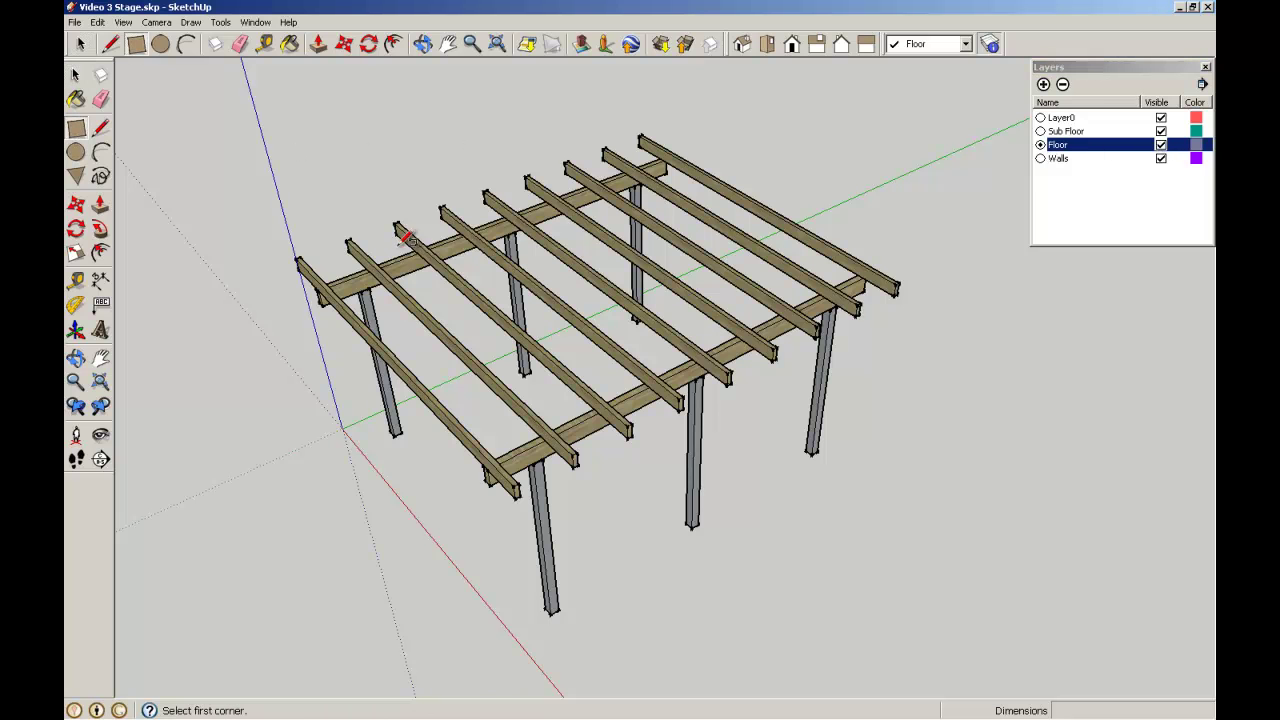
left_click(297, 259)
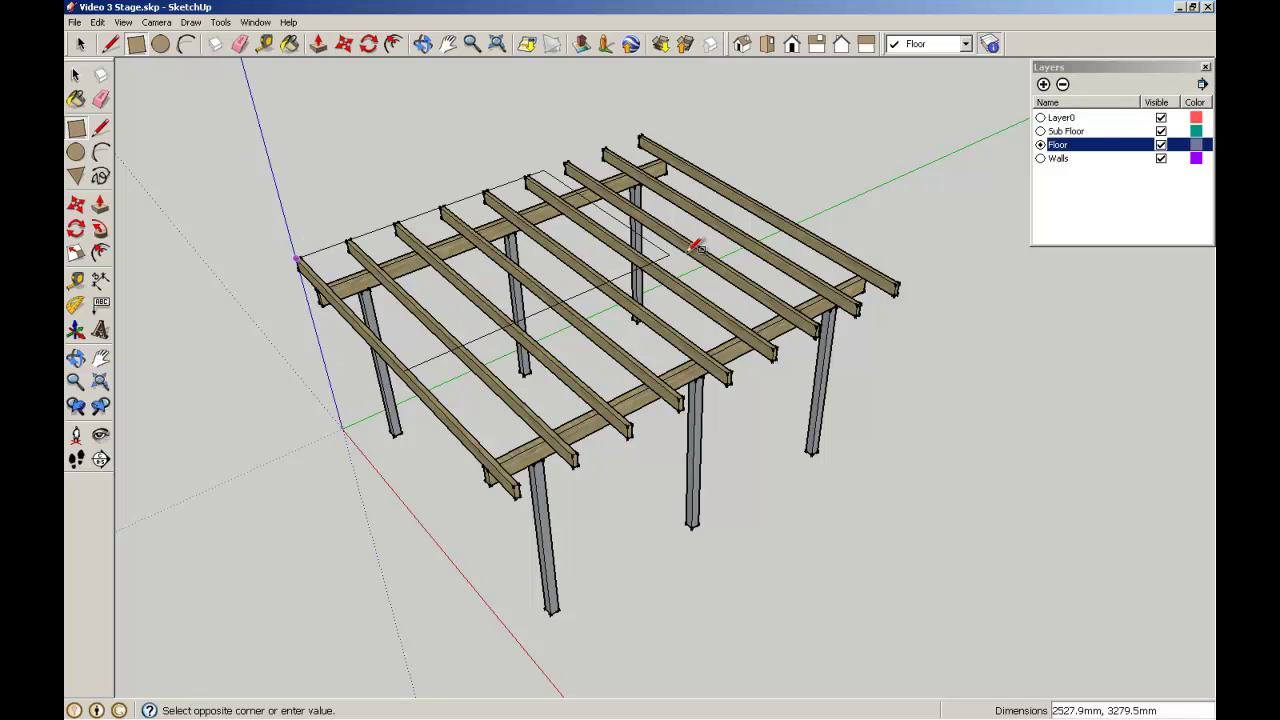
left_click(903, 283)
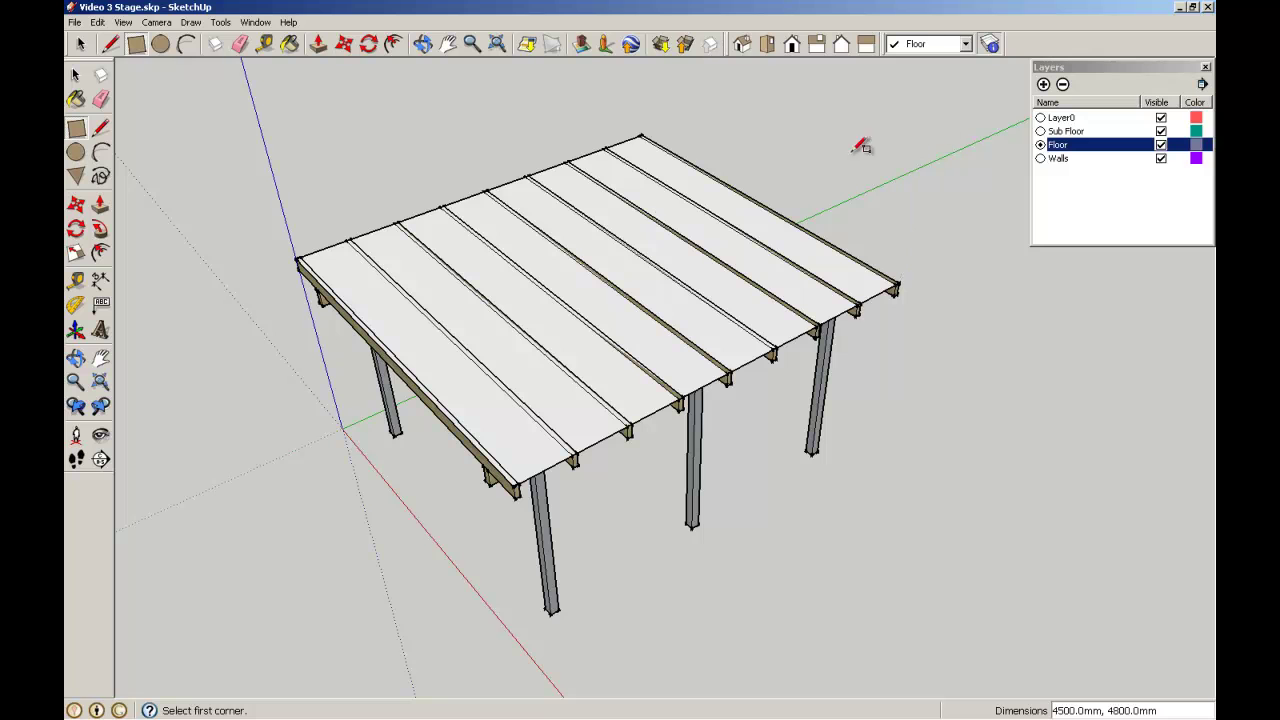
left_click(80, 76)
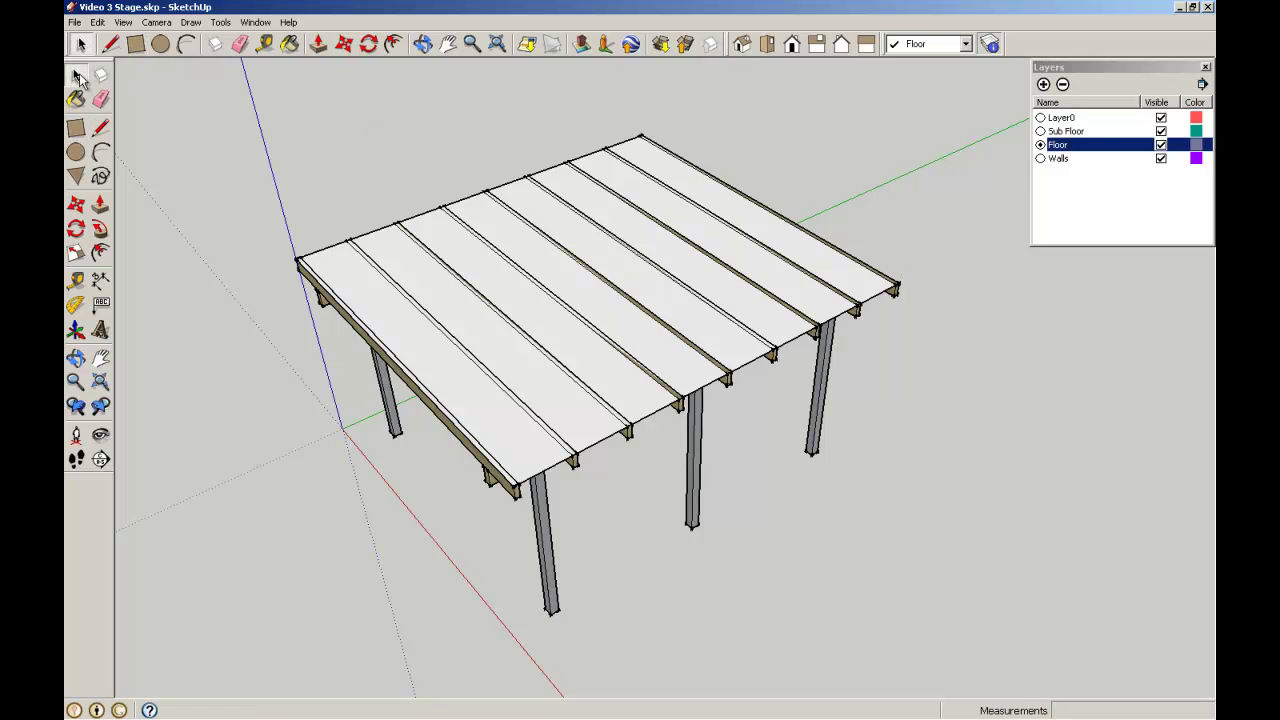
Offset the floor rectangle's outline 100 mm inward.
left_click(102, 253)
left_click(102, 255)
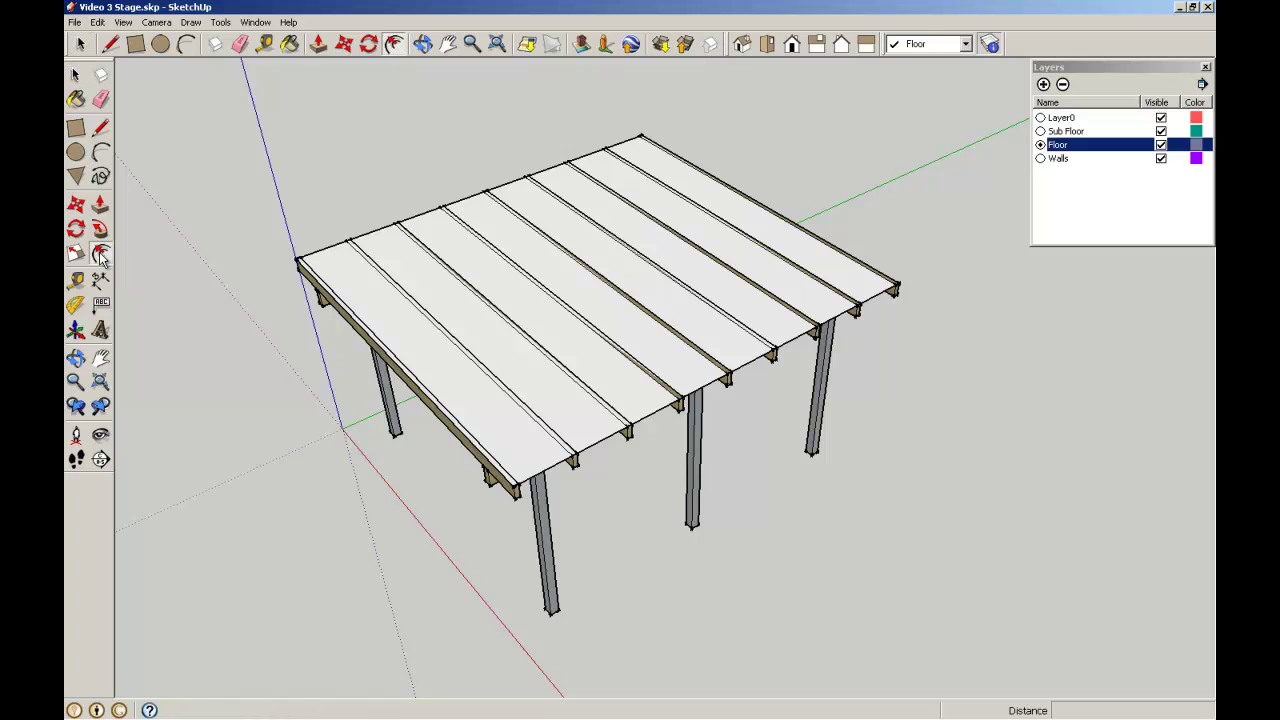
left_click(655, 402)
type("100")
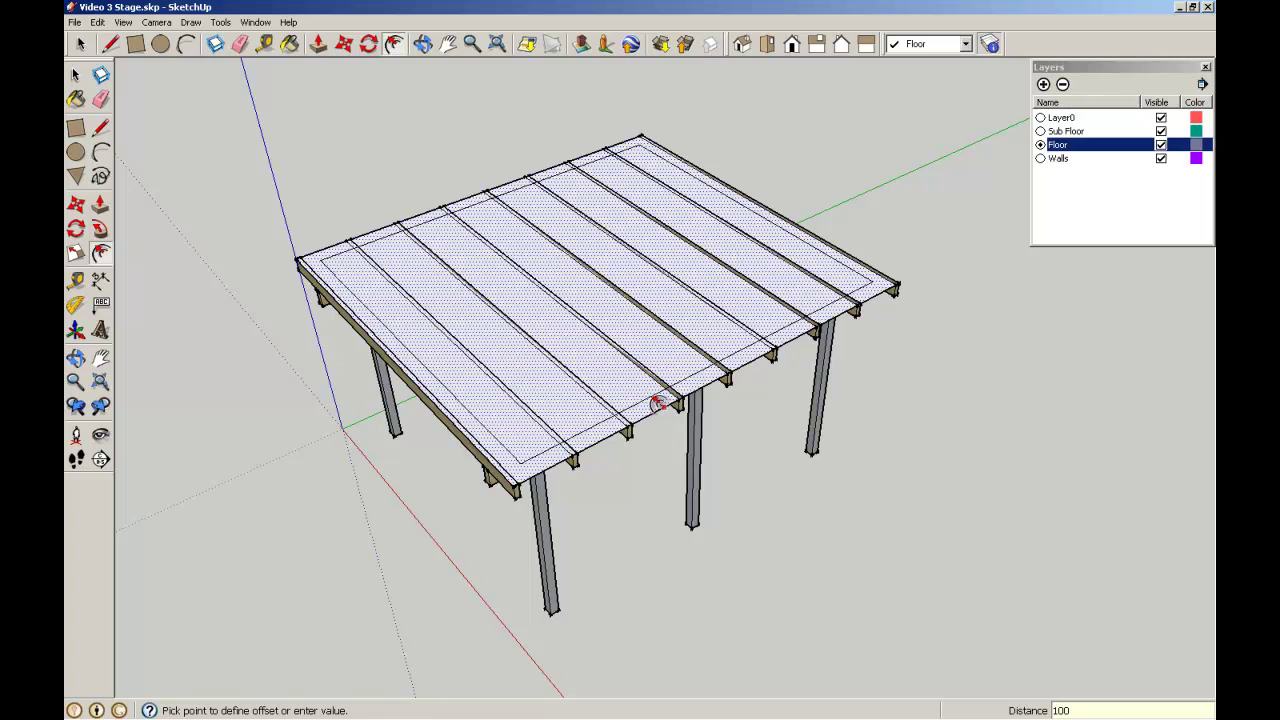
key("Return")
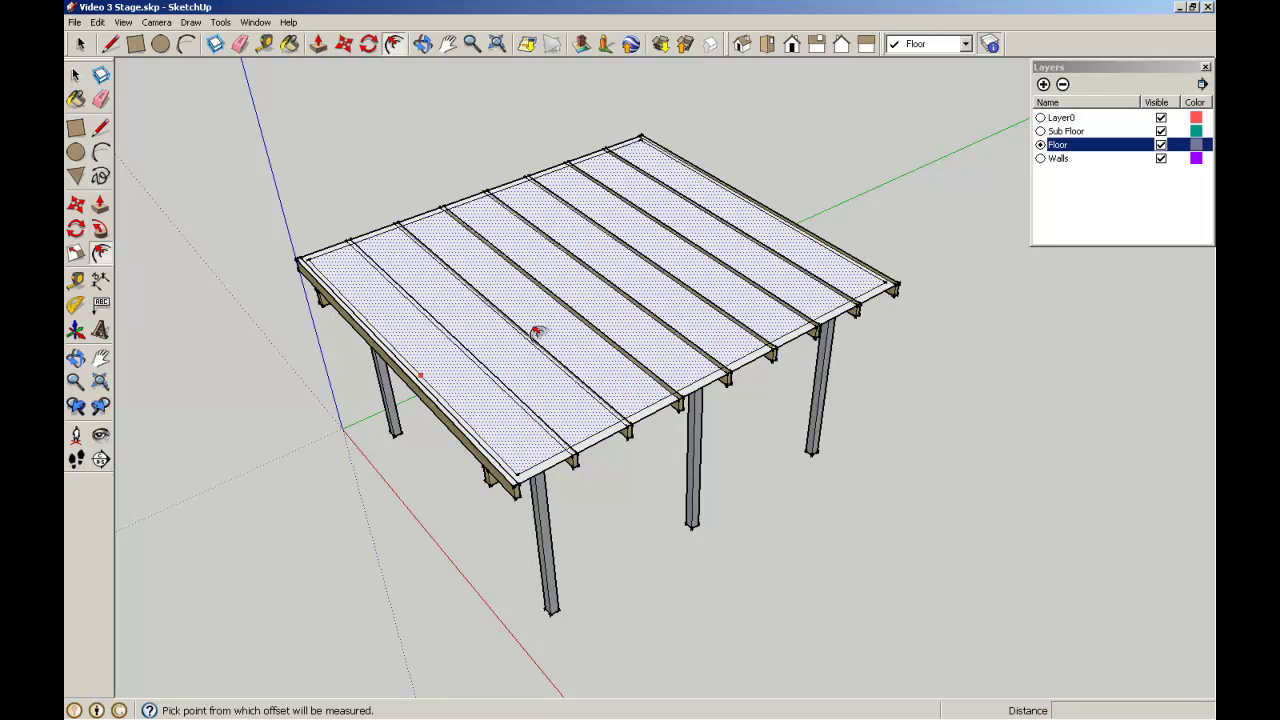
Delete the outer border face and the outer rectangle's edges, leaving only the inner floor rectangle on the joists.
left_click(78, 77)
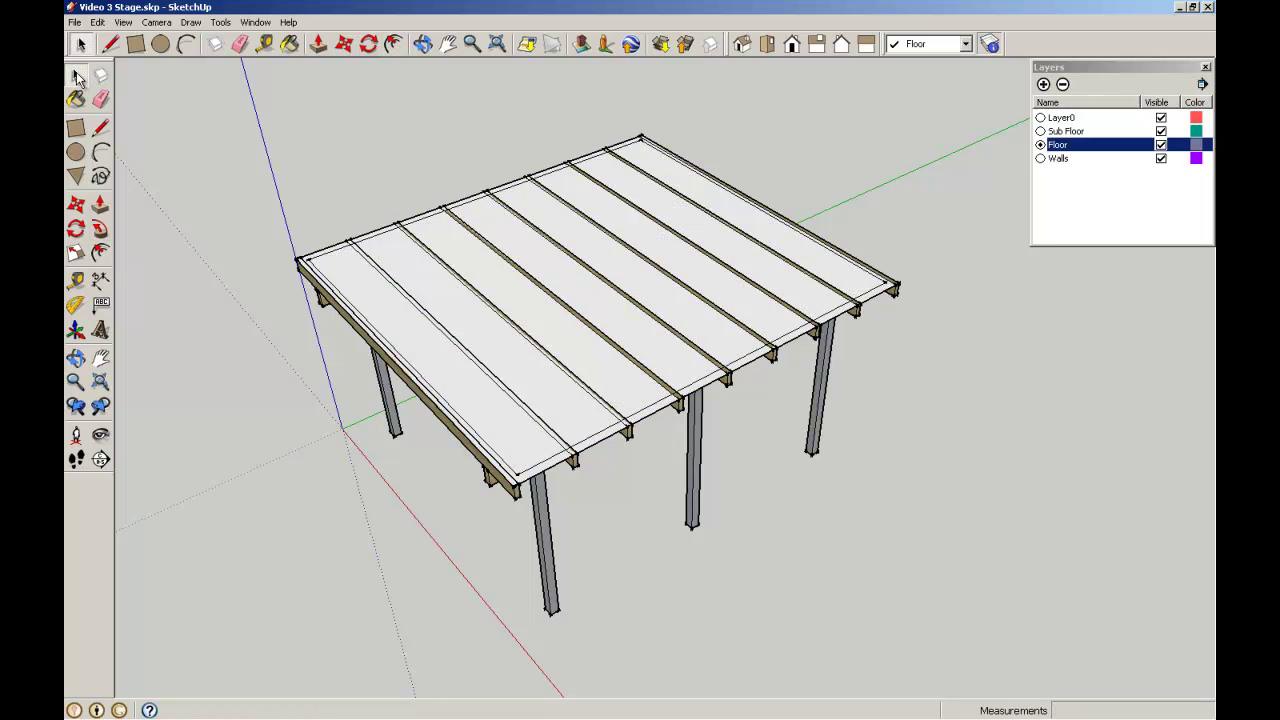
left_click(612, 441)
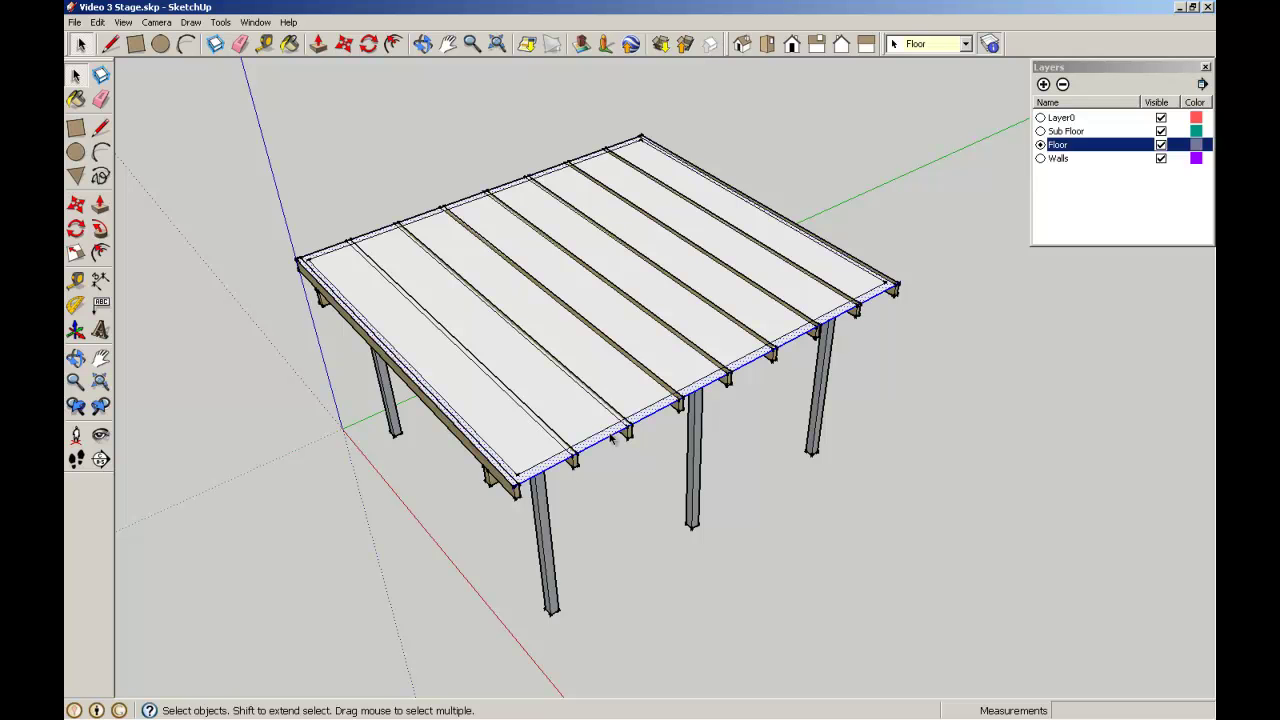
triple_click(613, 435)
left_click(613, 435)
left_click(614, 441)
double_click(613, 435)
left_click(612, 435)
left_click(613, 437)
left_click(613, 436)
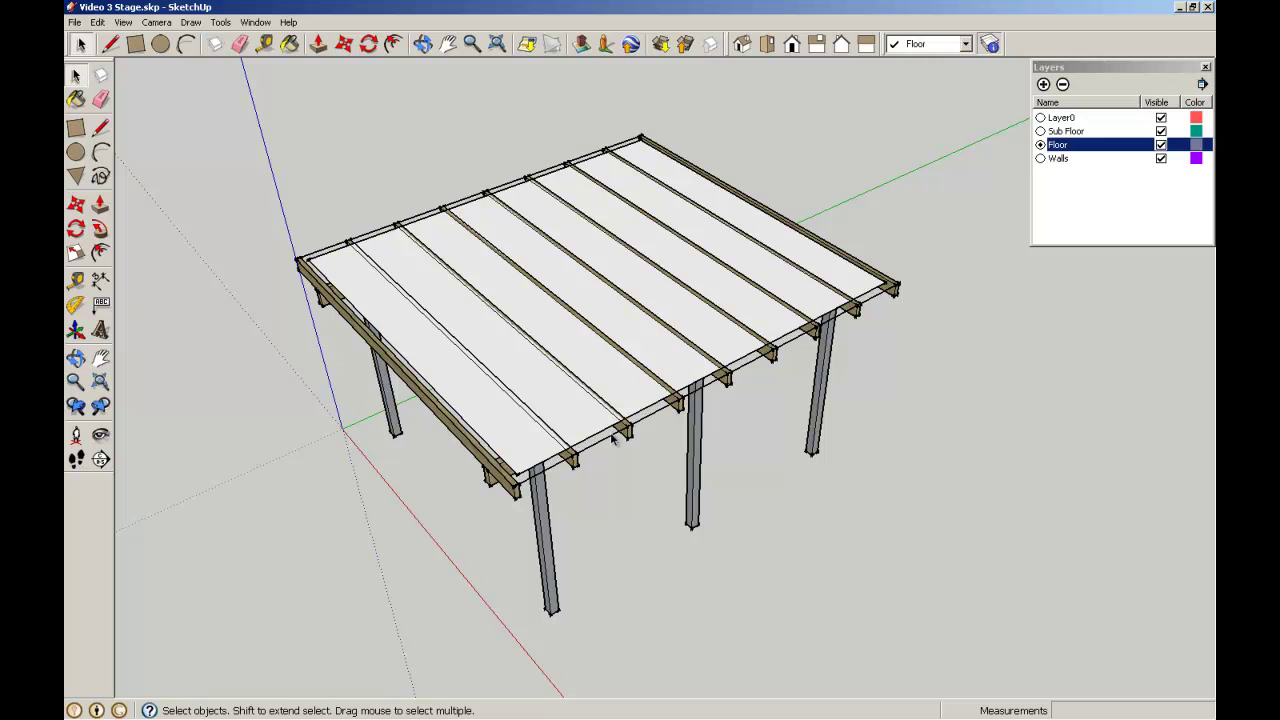
left_click(612, 440)
key("Delete")
left_click(376, 231)
key("Delete")
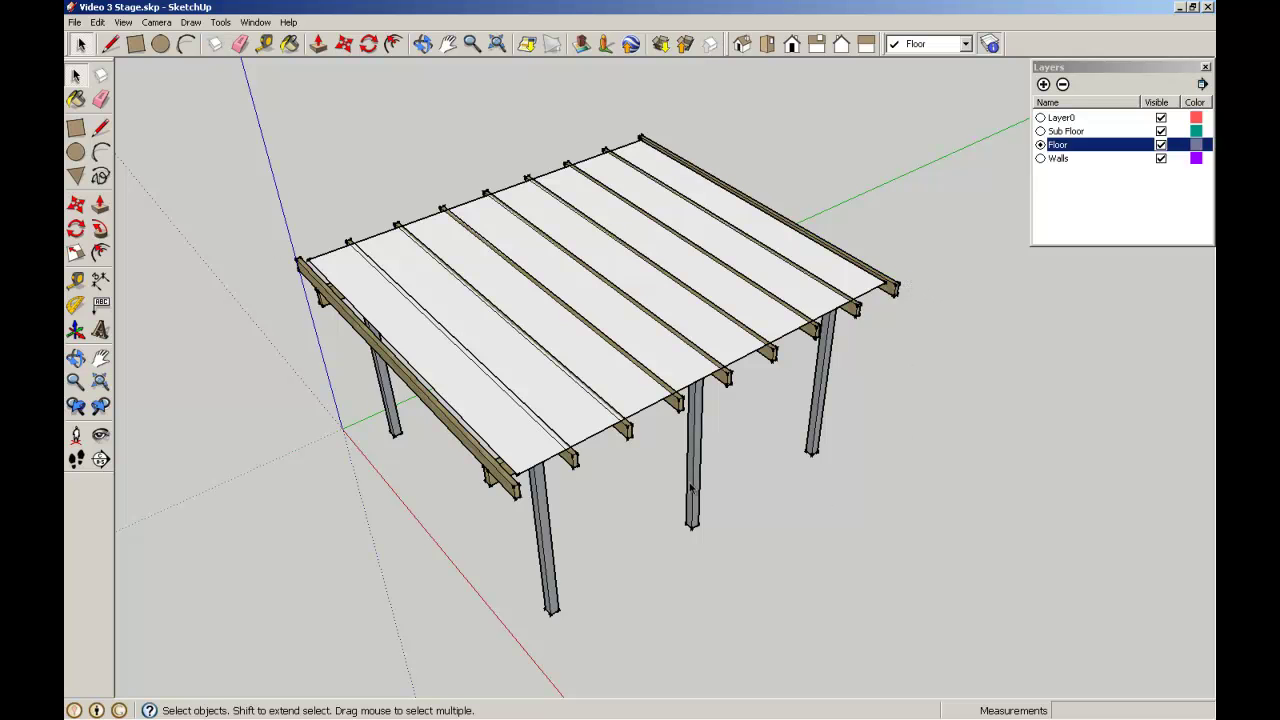
Push/Pull the inner floor rectangle upward 25 mm to form the floor slab.
key("p")
left_click(528, 370)
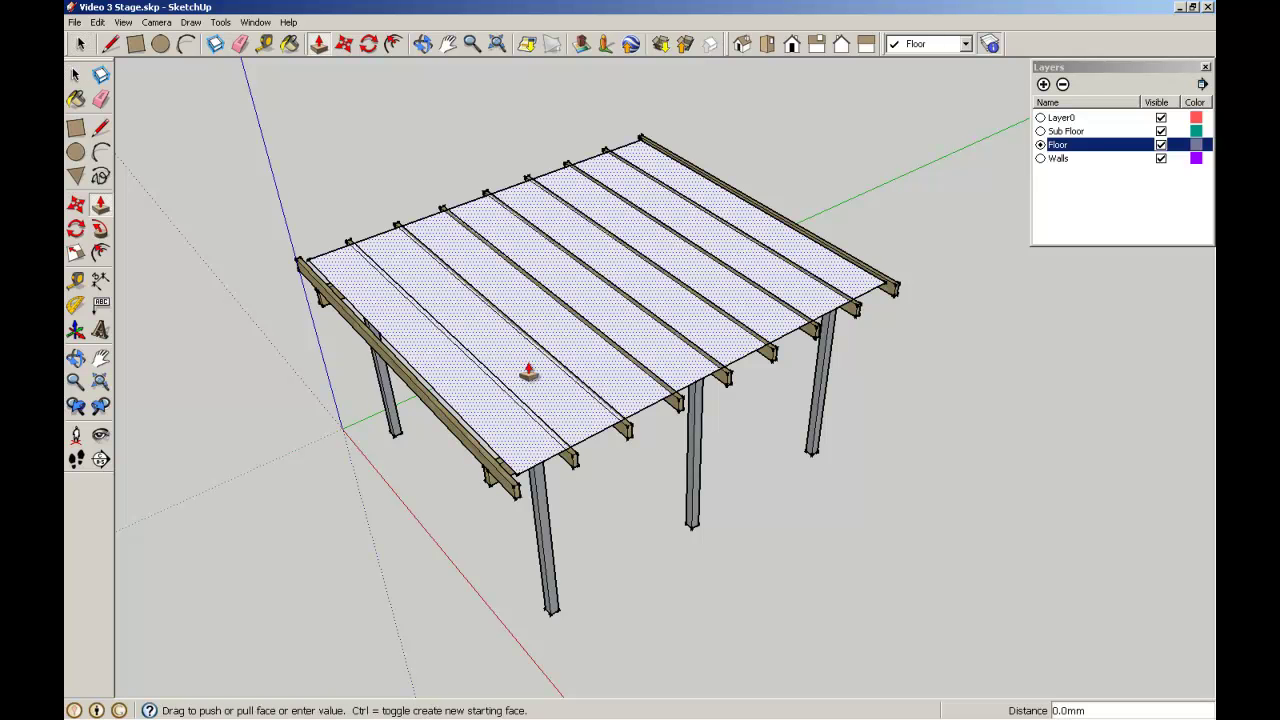
type("25")
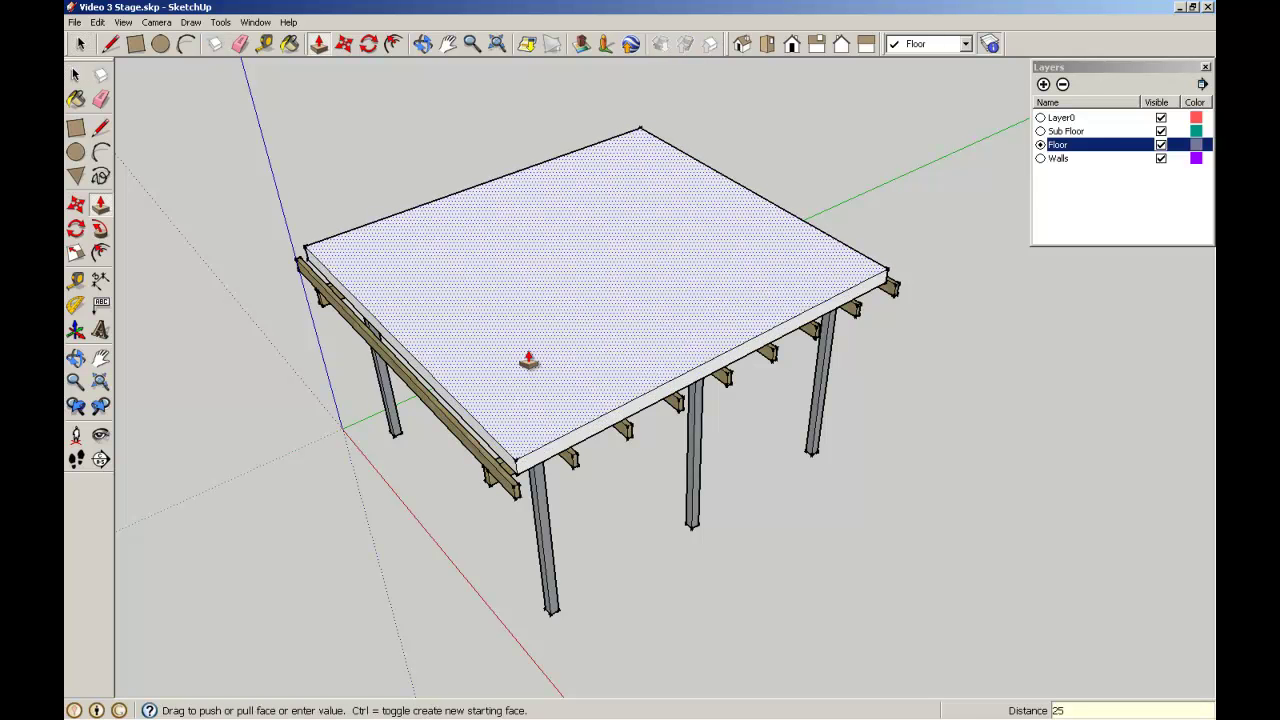
key("Return")
left_click(76, 76)
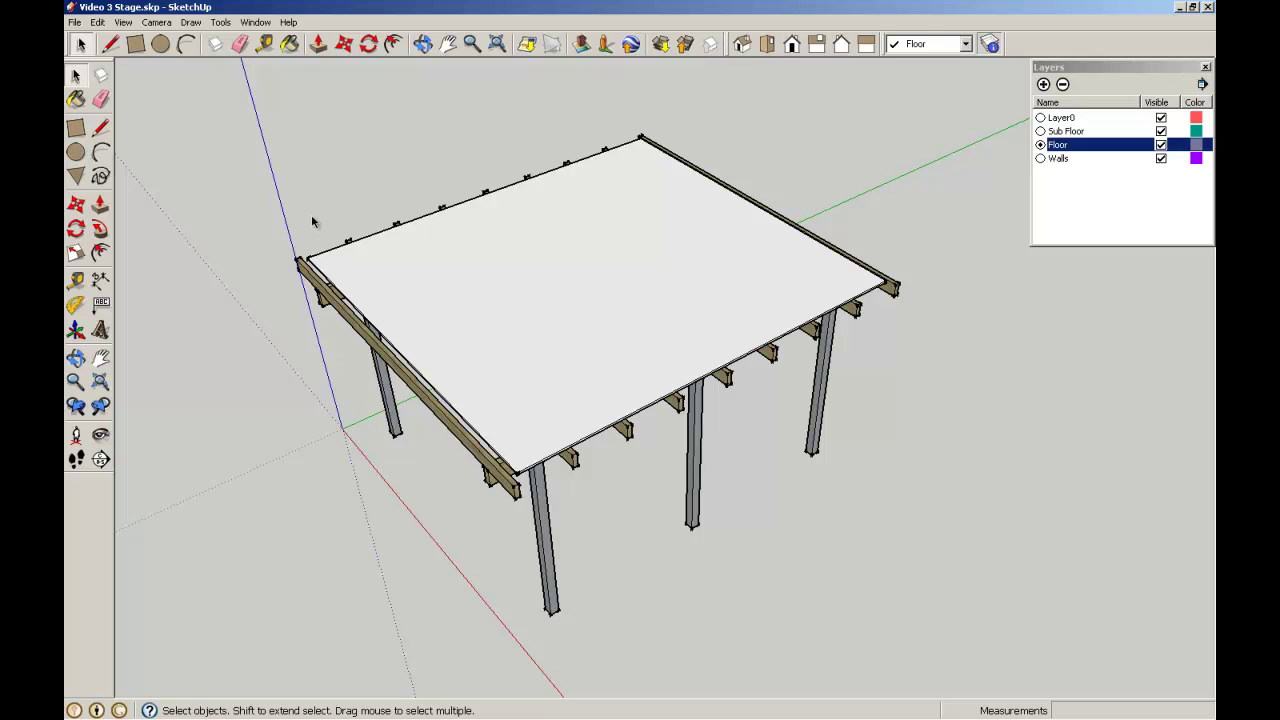
left_click(1048, 160)
left_click(1041, 158)
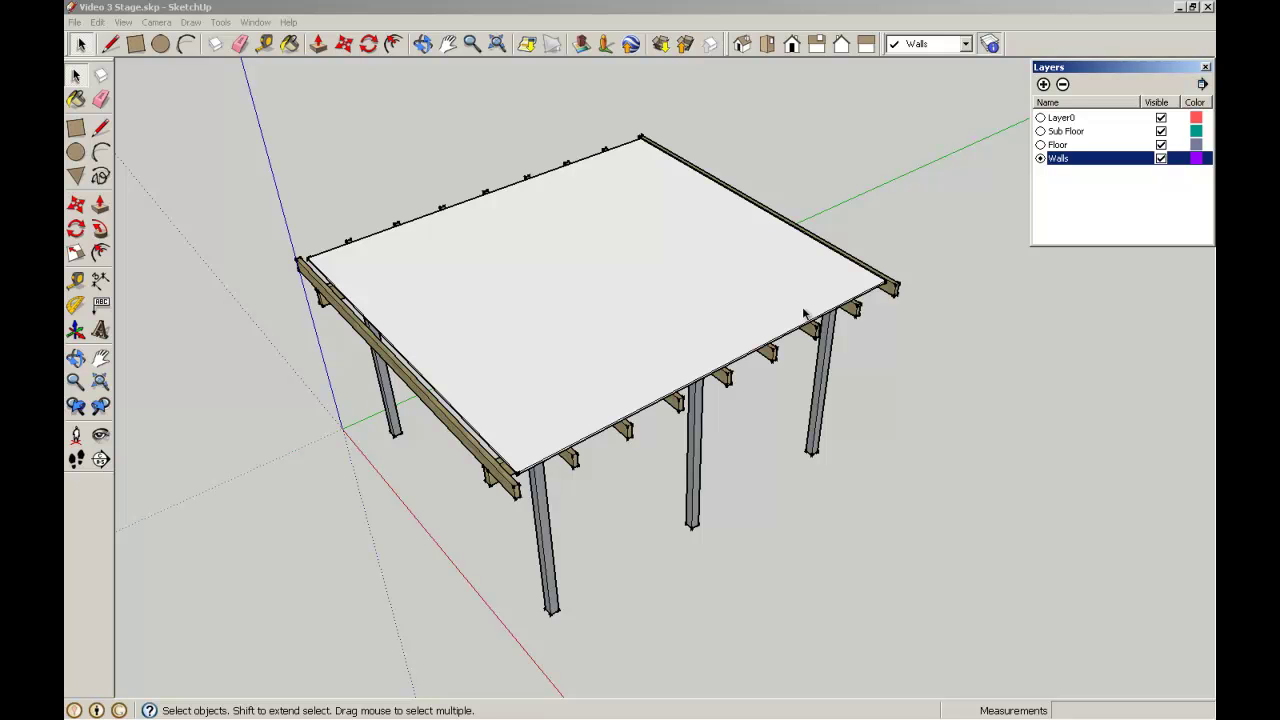
left_click(1060, 145)
left_click(1041, 145)
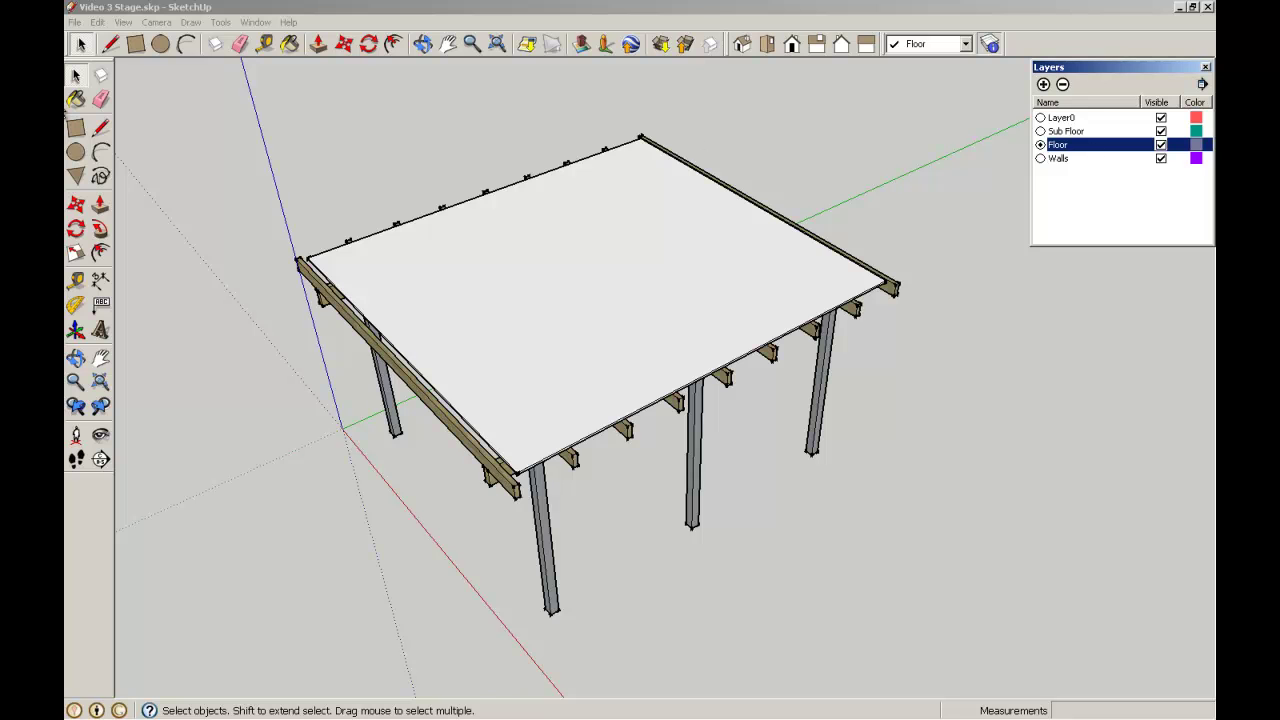
Select the whole floor slab and paint it with the Wood_Floor_Dark material from the Wood collection.
left_click(77, 99)
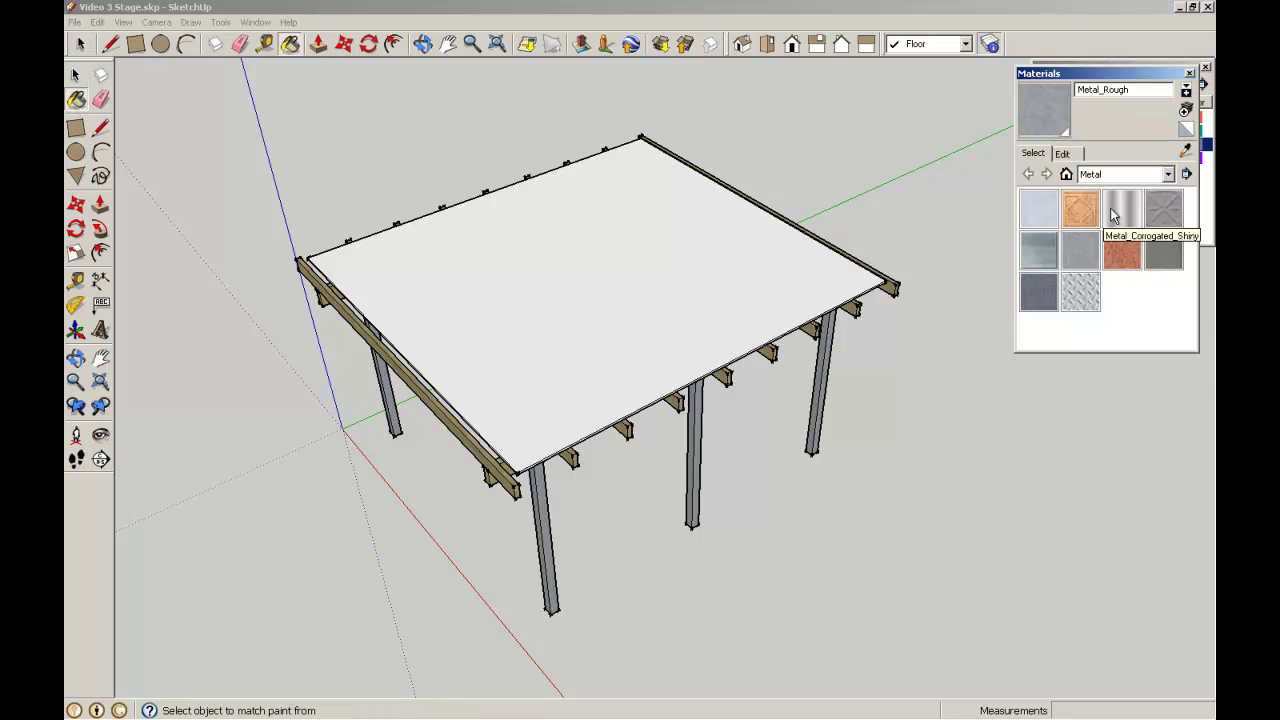
left_click(1167, 175)
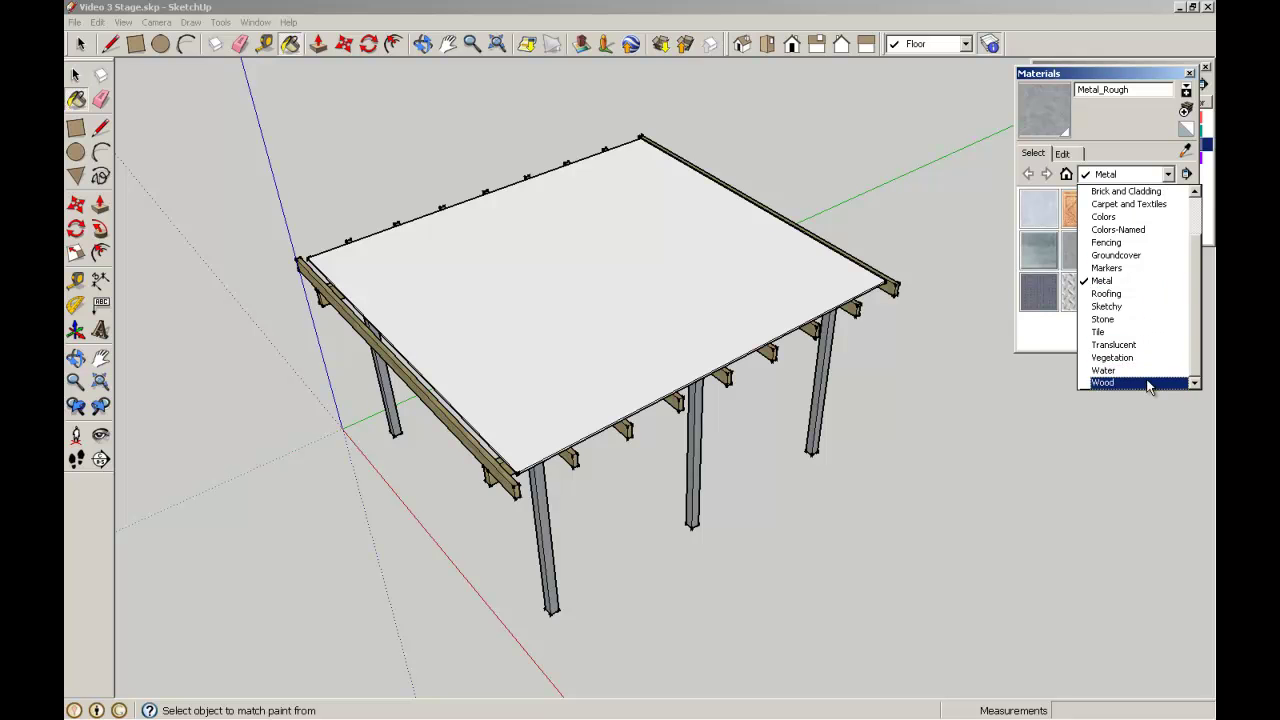
left_click(1103, 383)
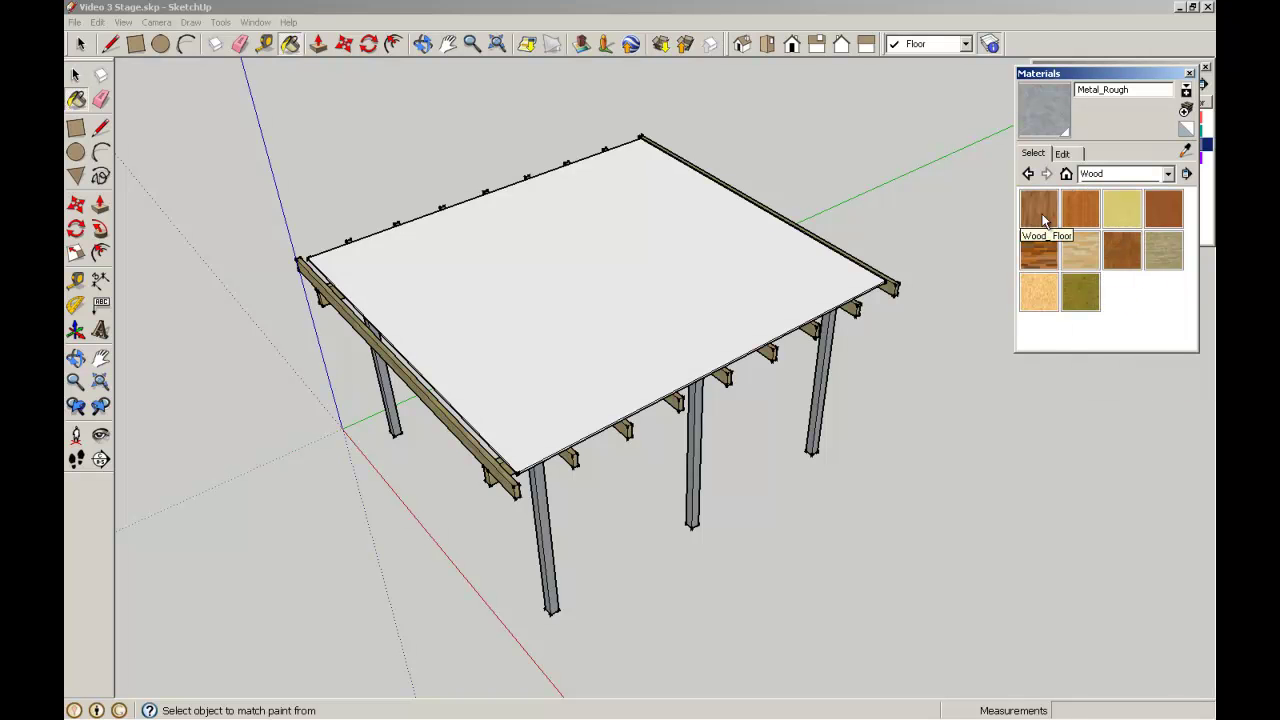
left_click(1037, 251)
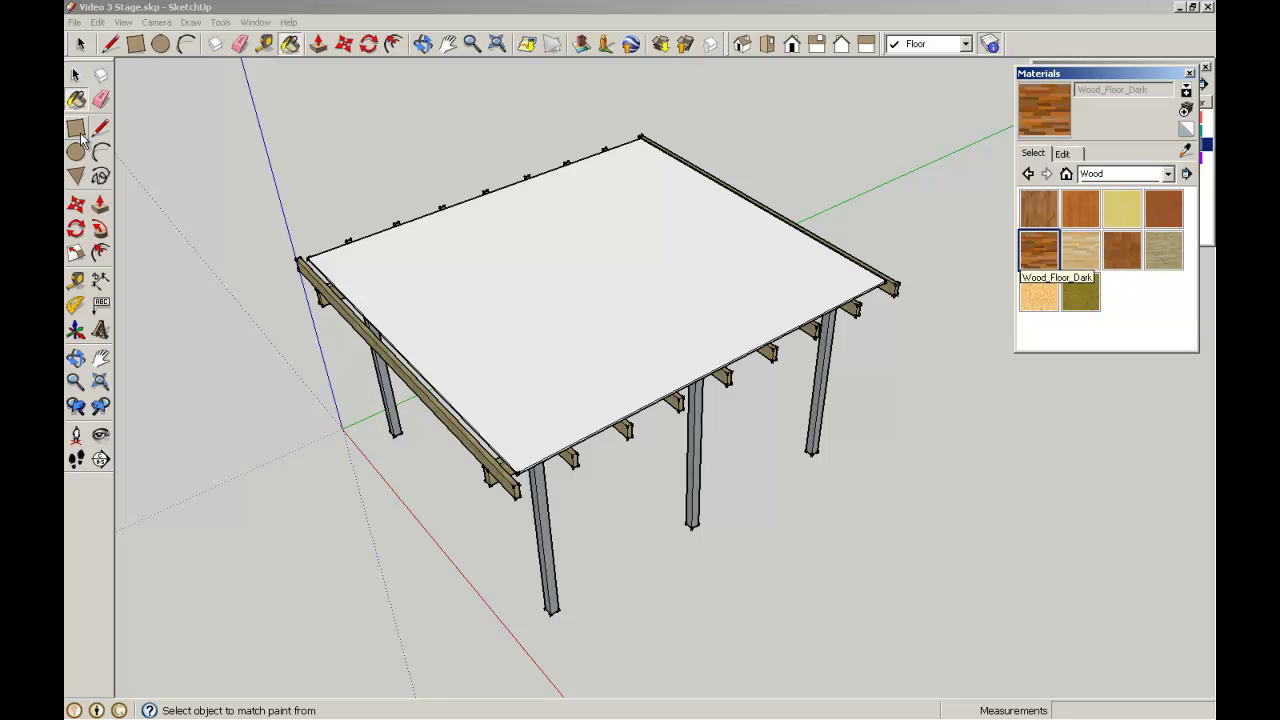
left_click(75, 74)
left_click(386, 246)
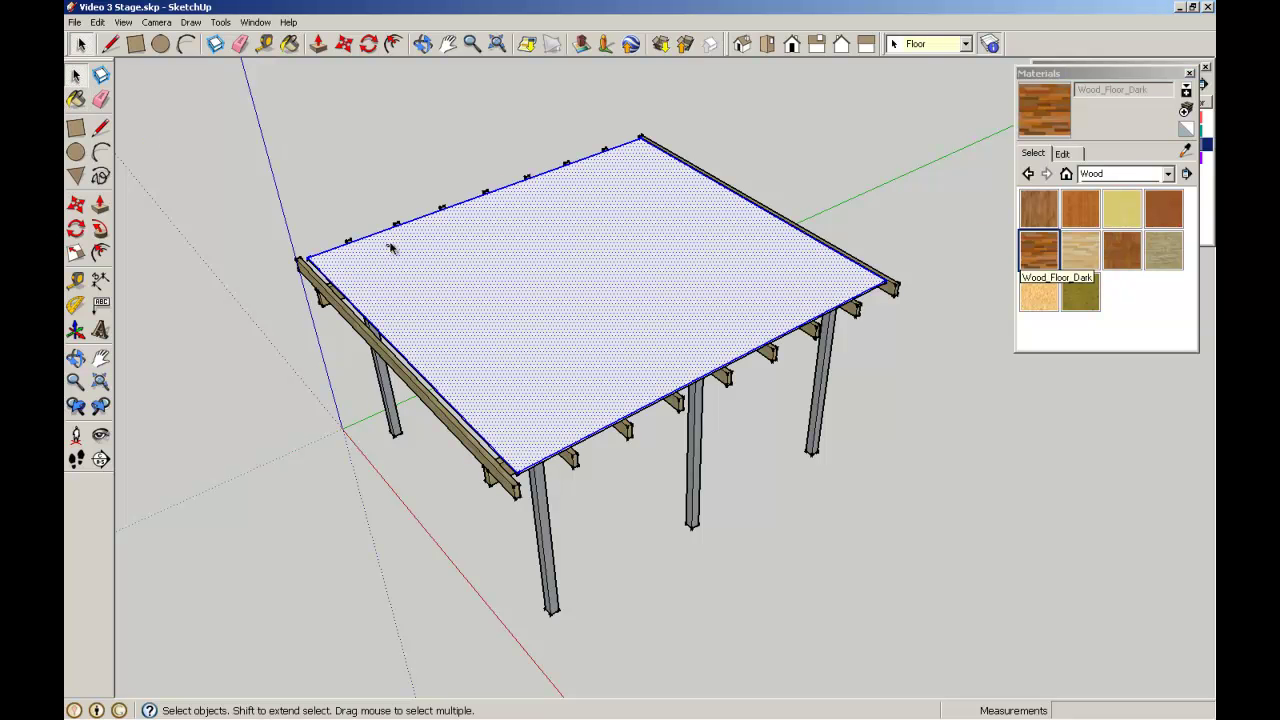
double_click(391, 244)
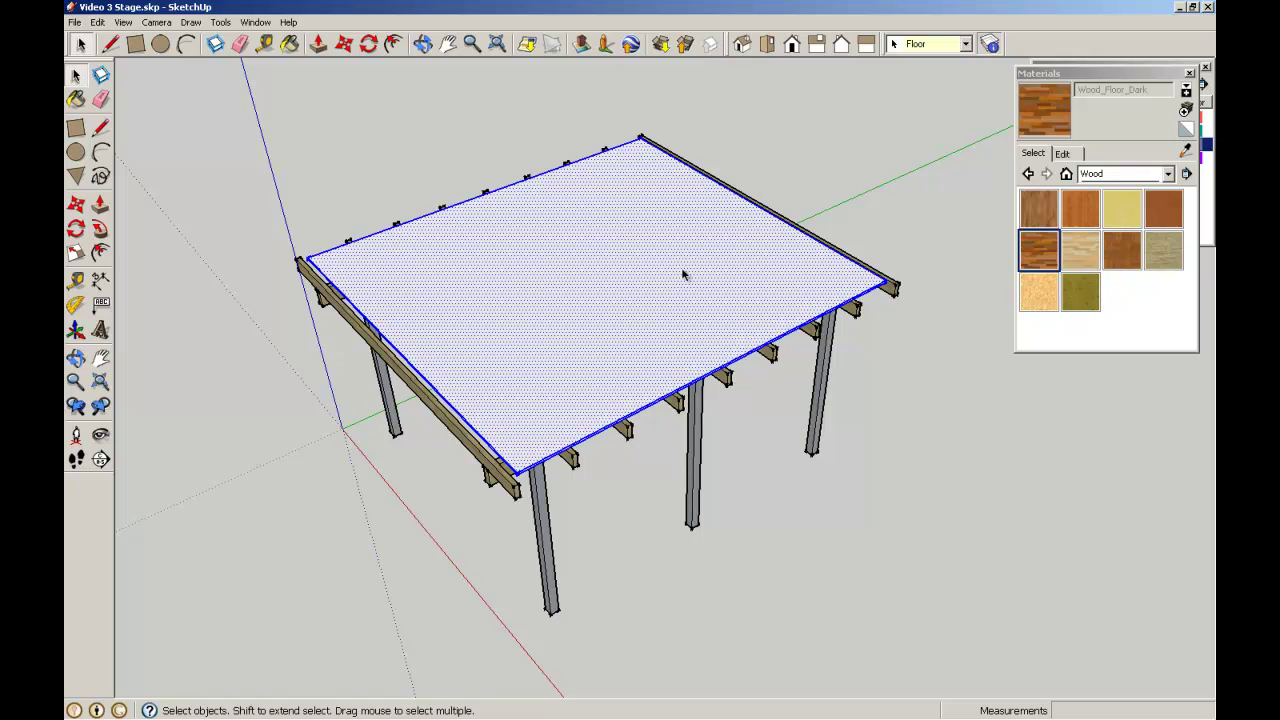
left_click(1043, 253)
left_click(722, 280)
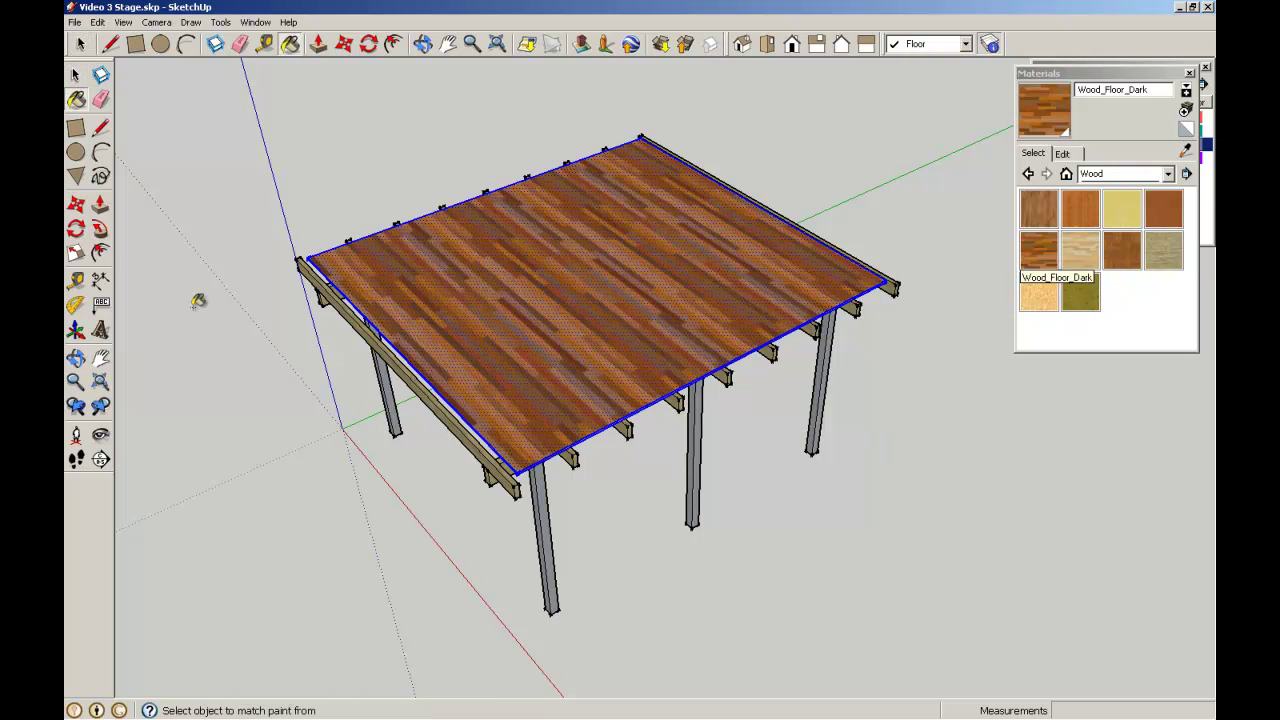
left_click(75, 74)
left_click(378, 128)
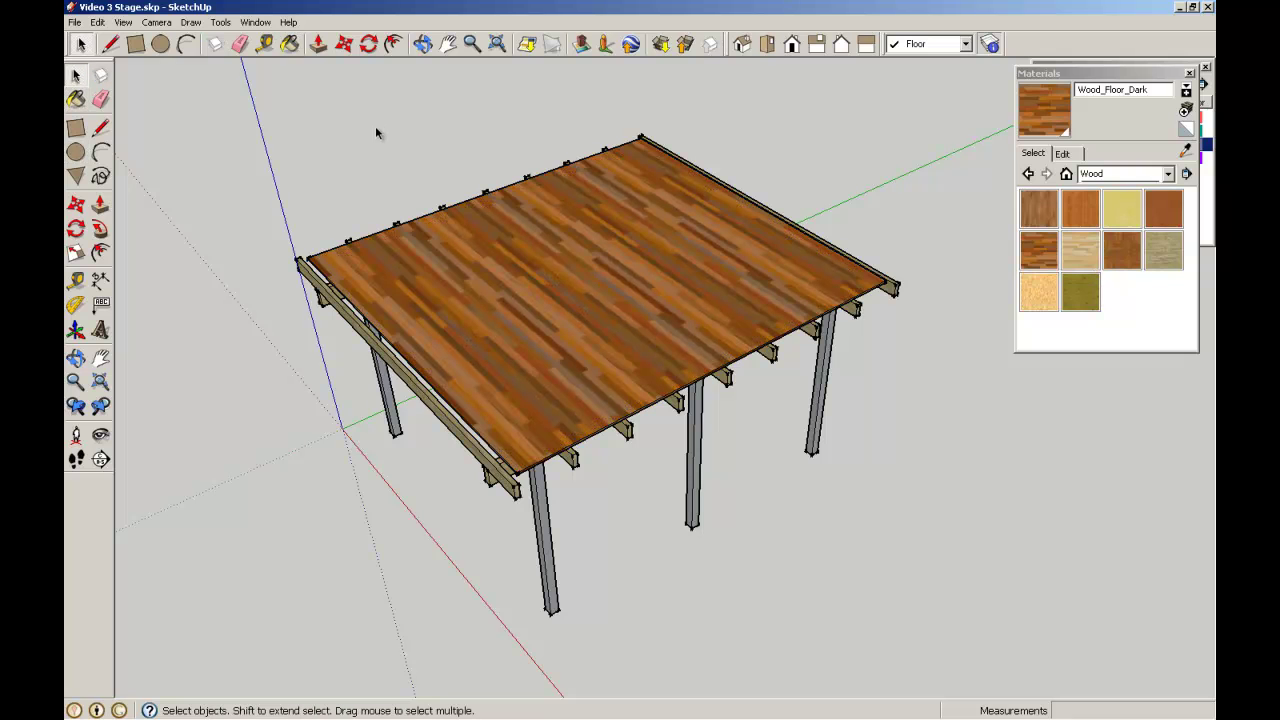
left_click(1188, 74)
Make the whole floor slab a group, and open and close the group to check its contents.
left_click(380, 241)
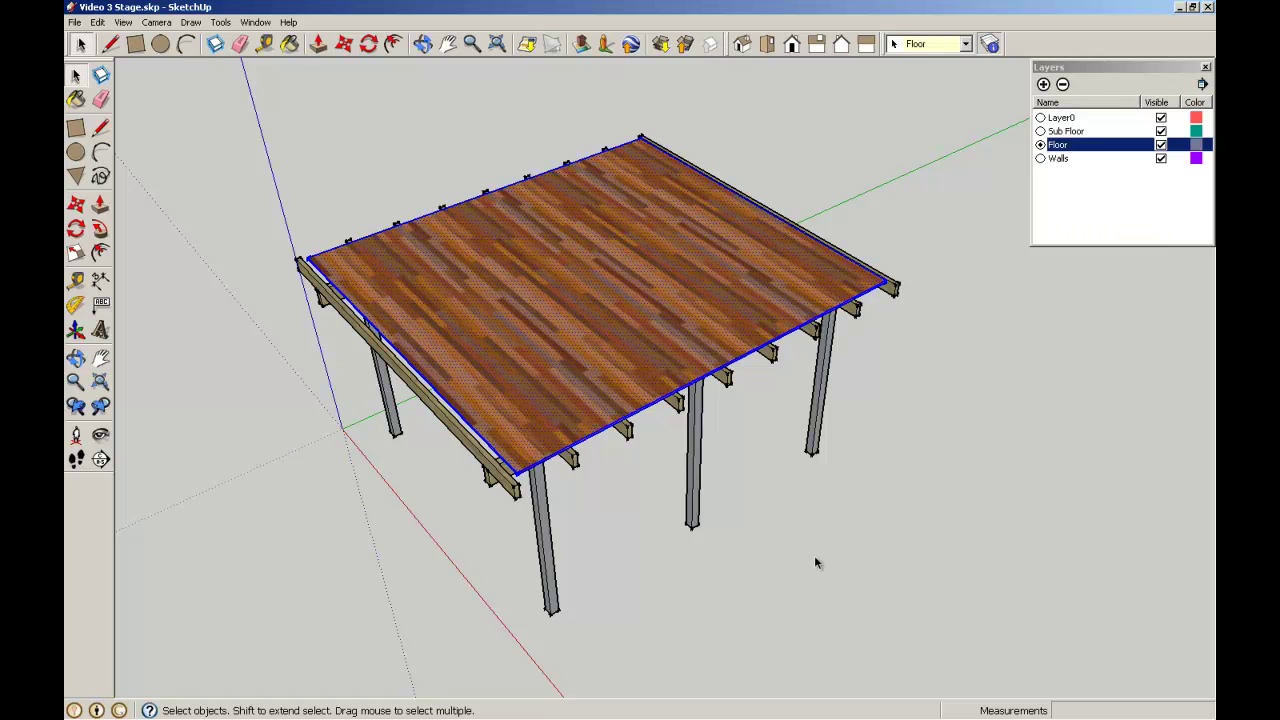
left_click(97, 22)
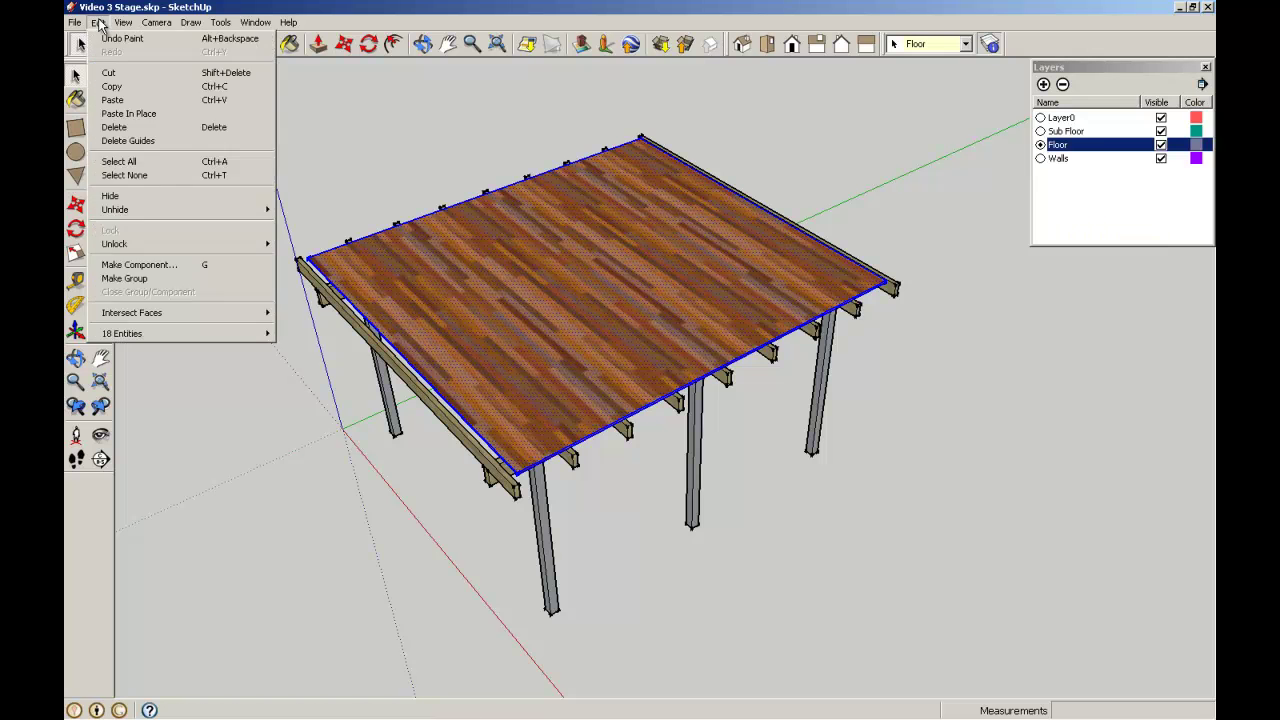
left_click(138, 283)
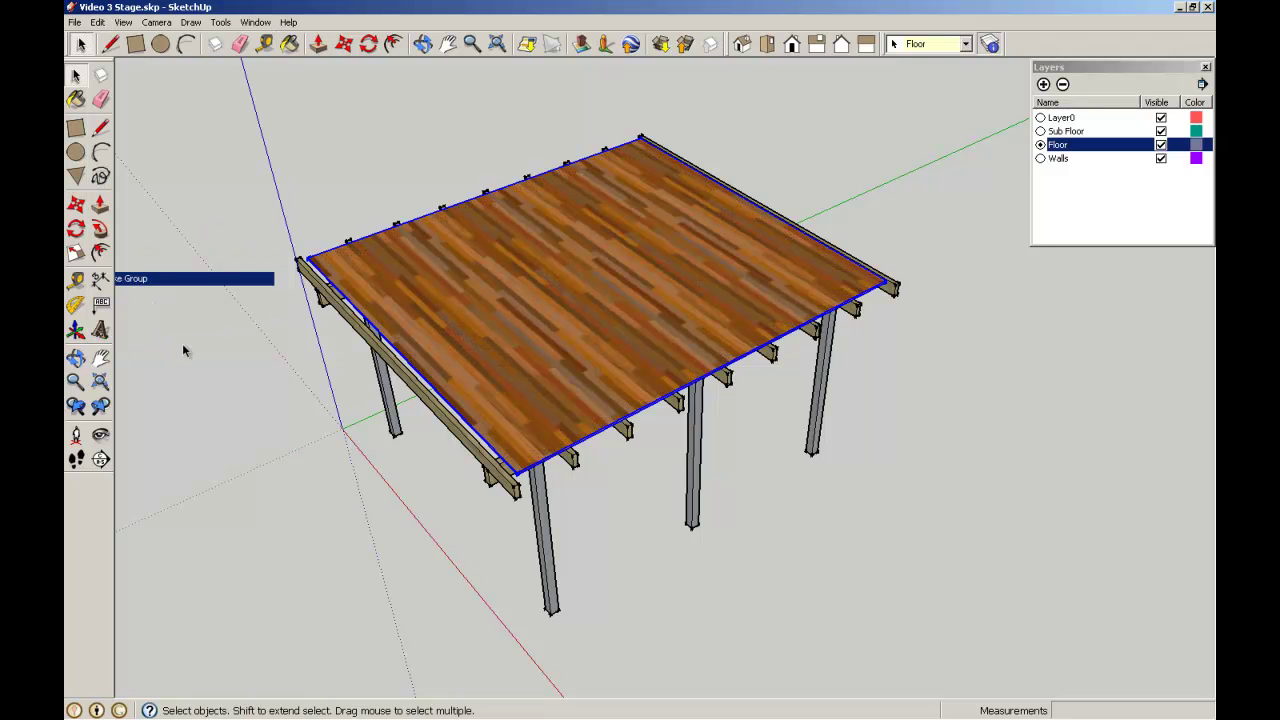
double_click(328, 258)
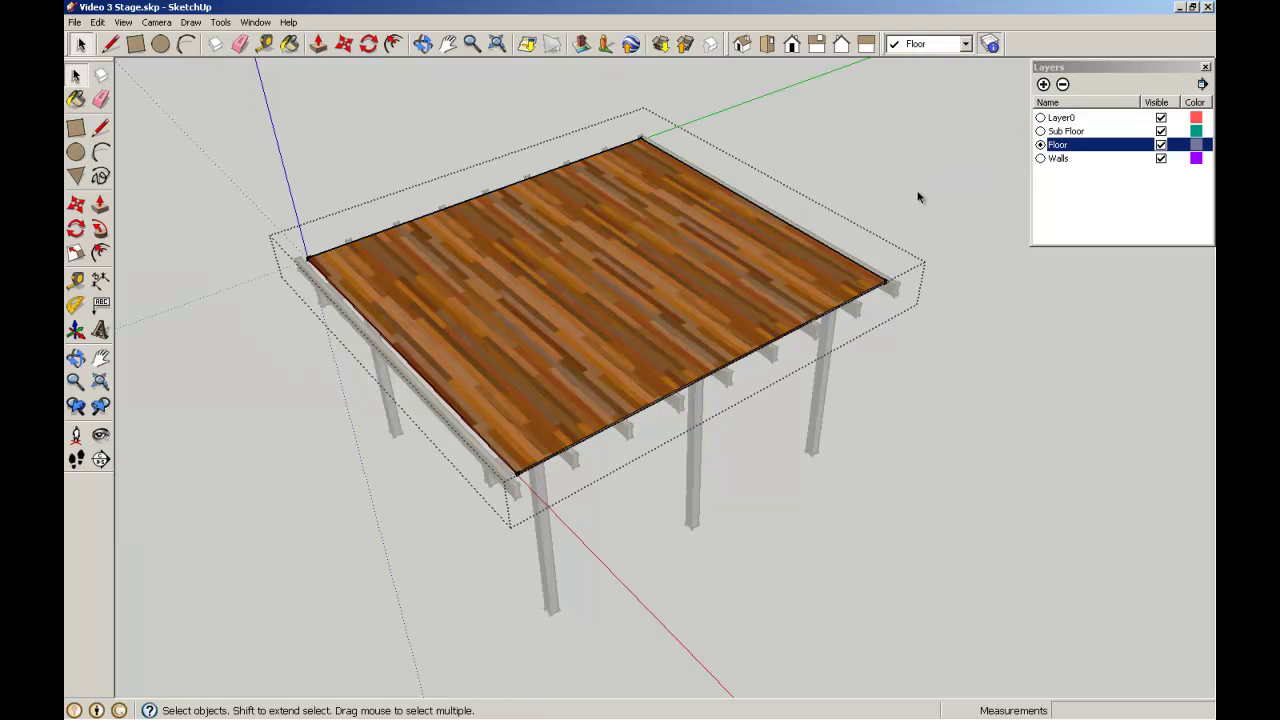
left_click(379, 503)
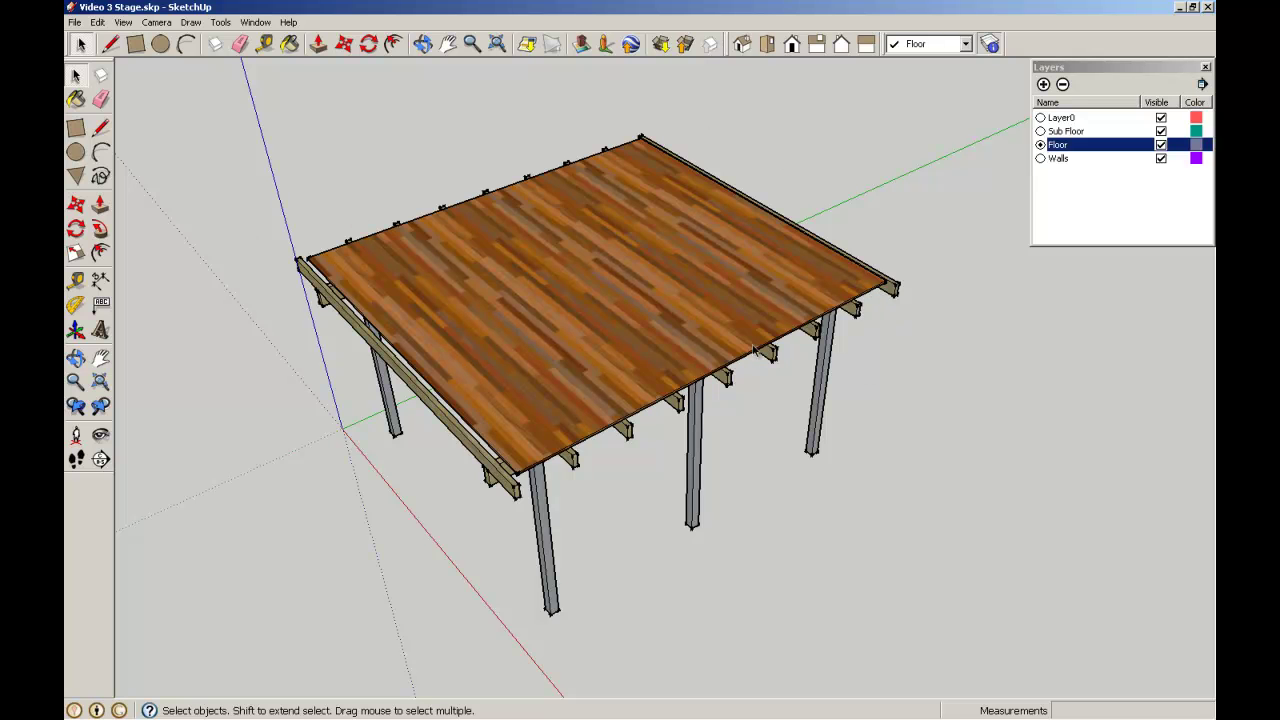
Make Walls the active layer and hide the Floor layer.
left_click(1060, 159)
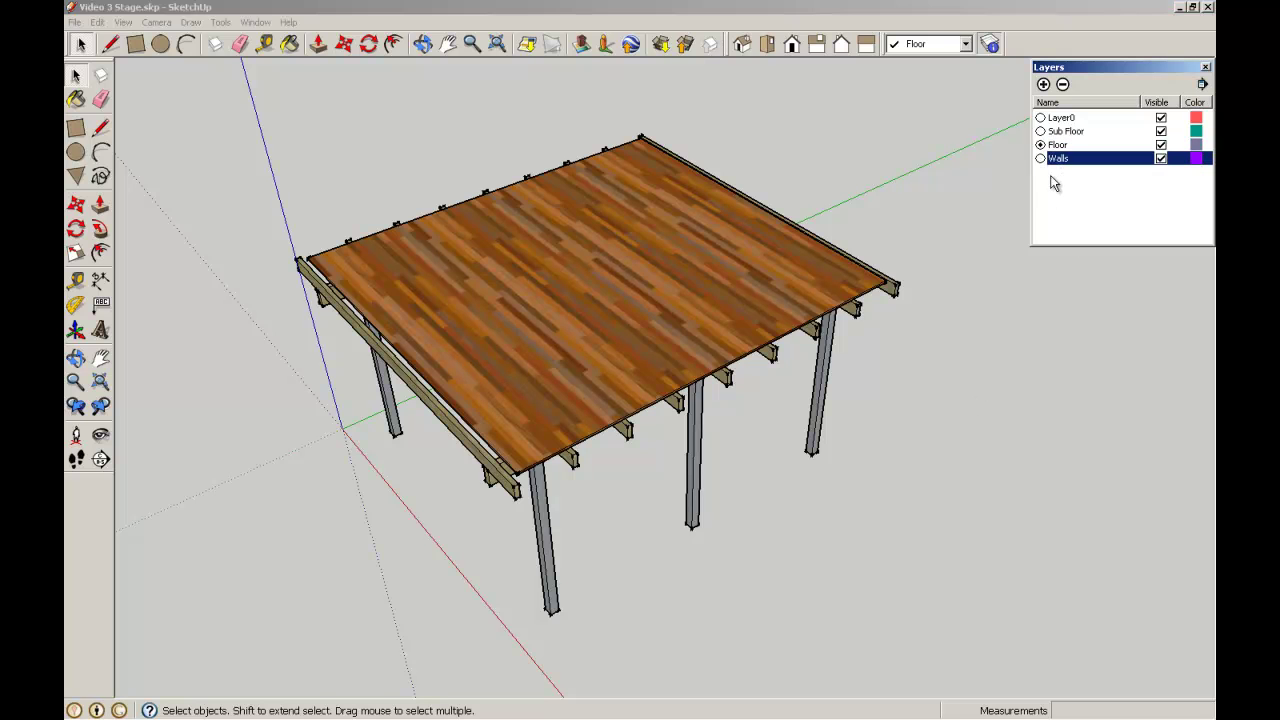
left_click(1040, 158)
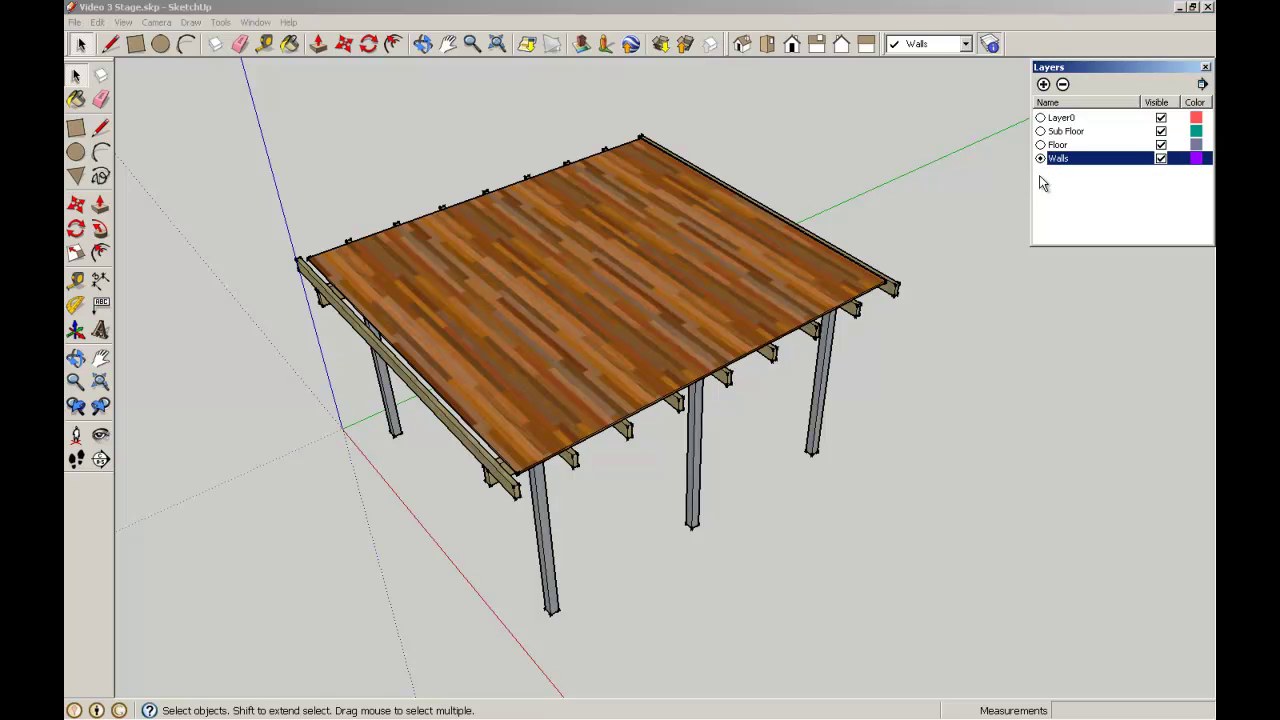
left_click(1161, 145)
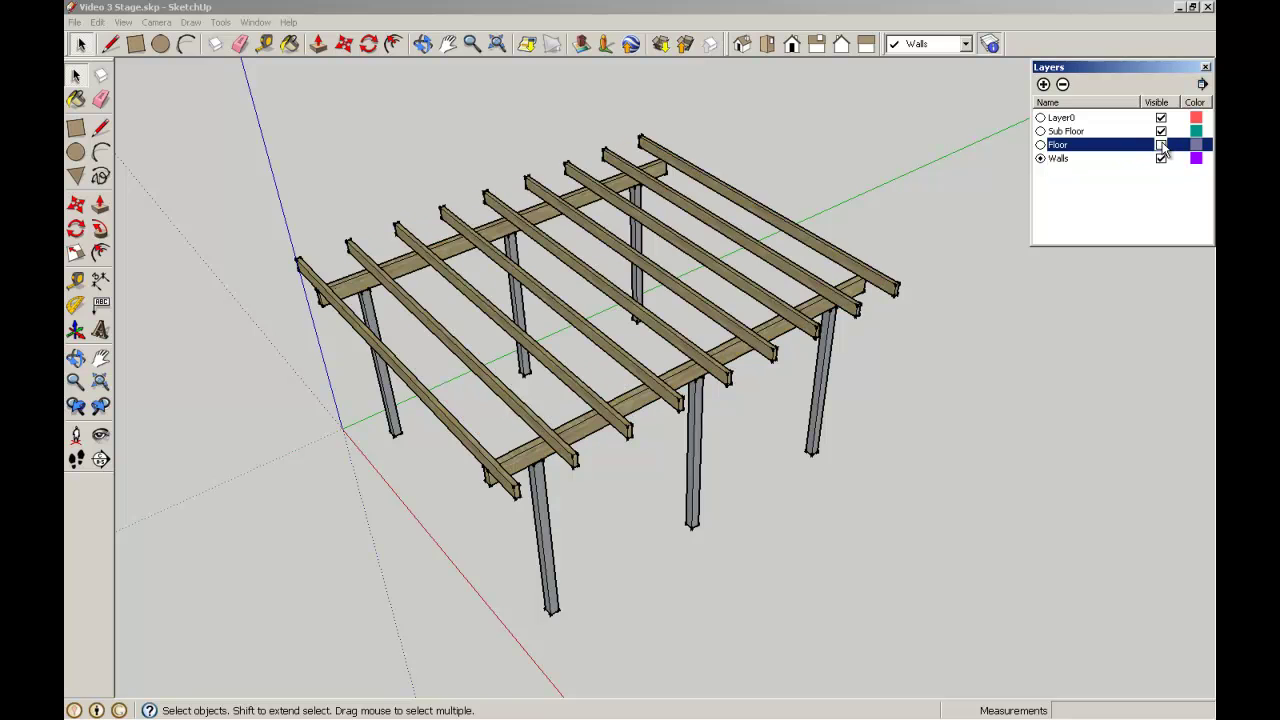
Draw a 4500 by 4850 mm wall outline rectangle across the joist tops between opposite outer corners.
left_click(75, 128)
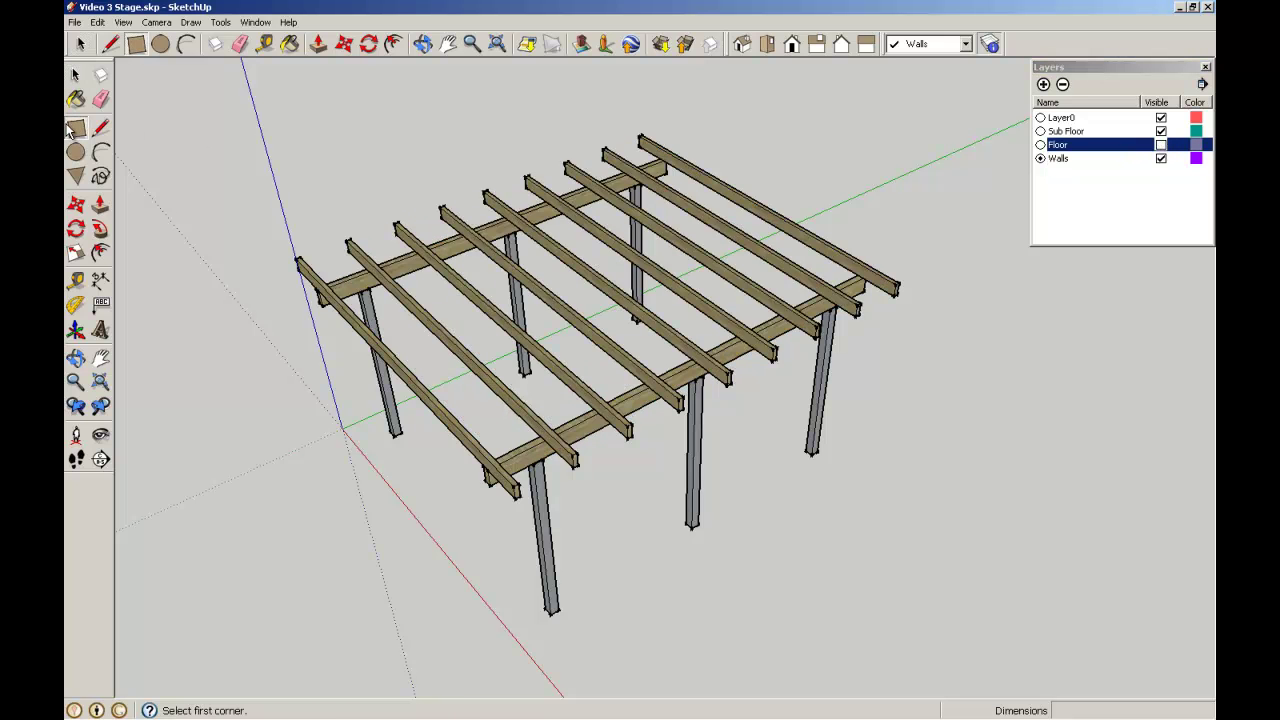
left_click(296, 260)
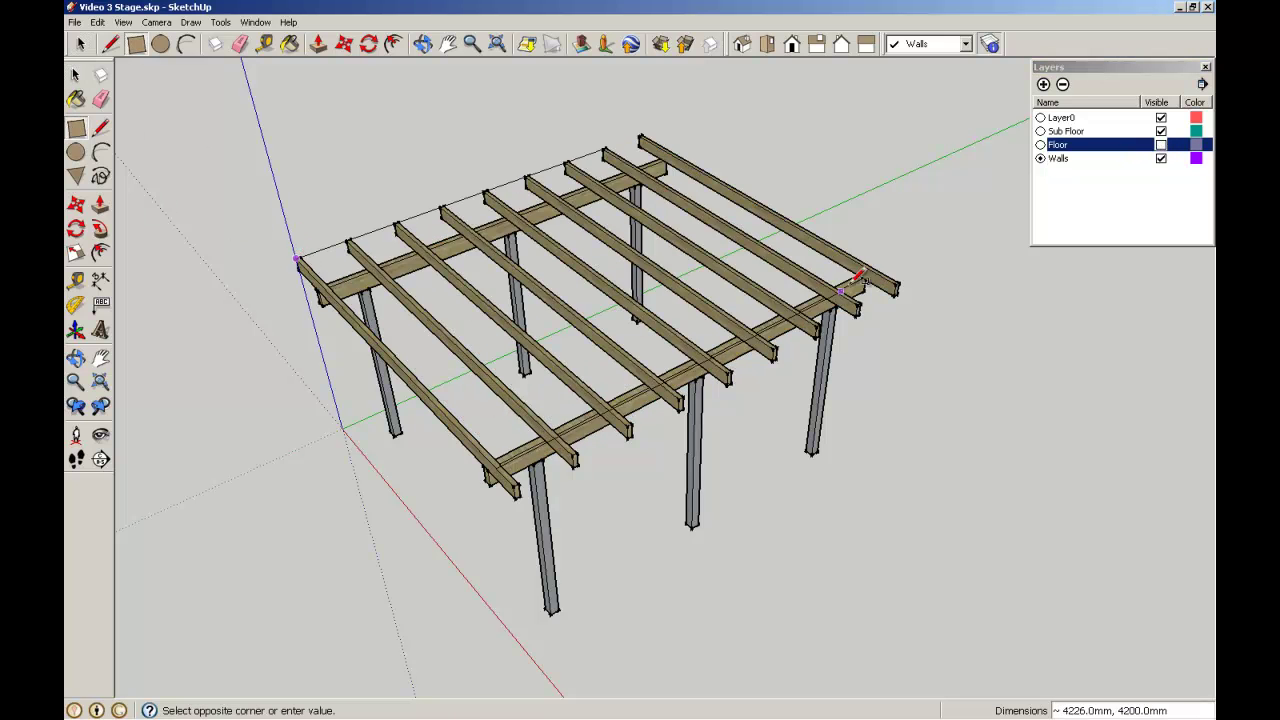
left_click(905, 282)
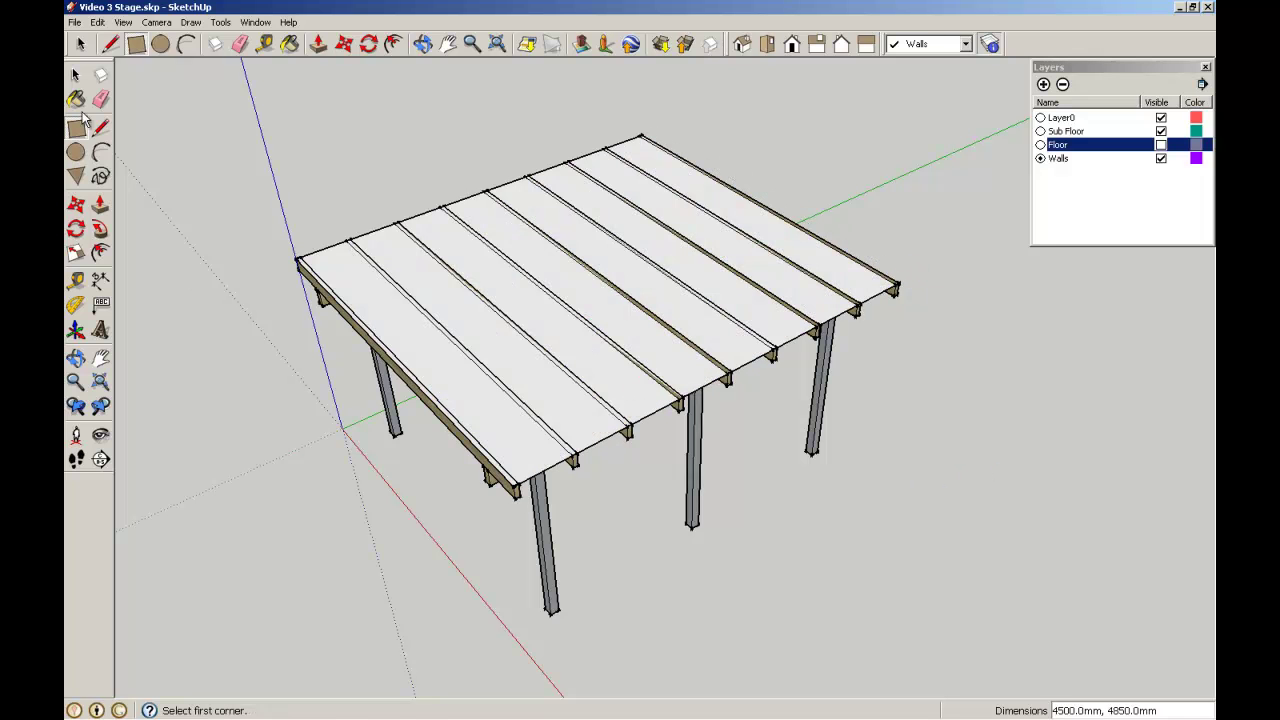
Offset the wall rectangle's outline 100 mm inward and delete the inner face, keeping only the border strip.
left_click(100, 252)
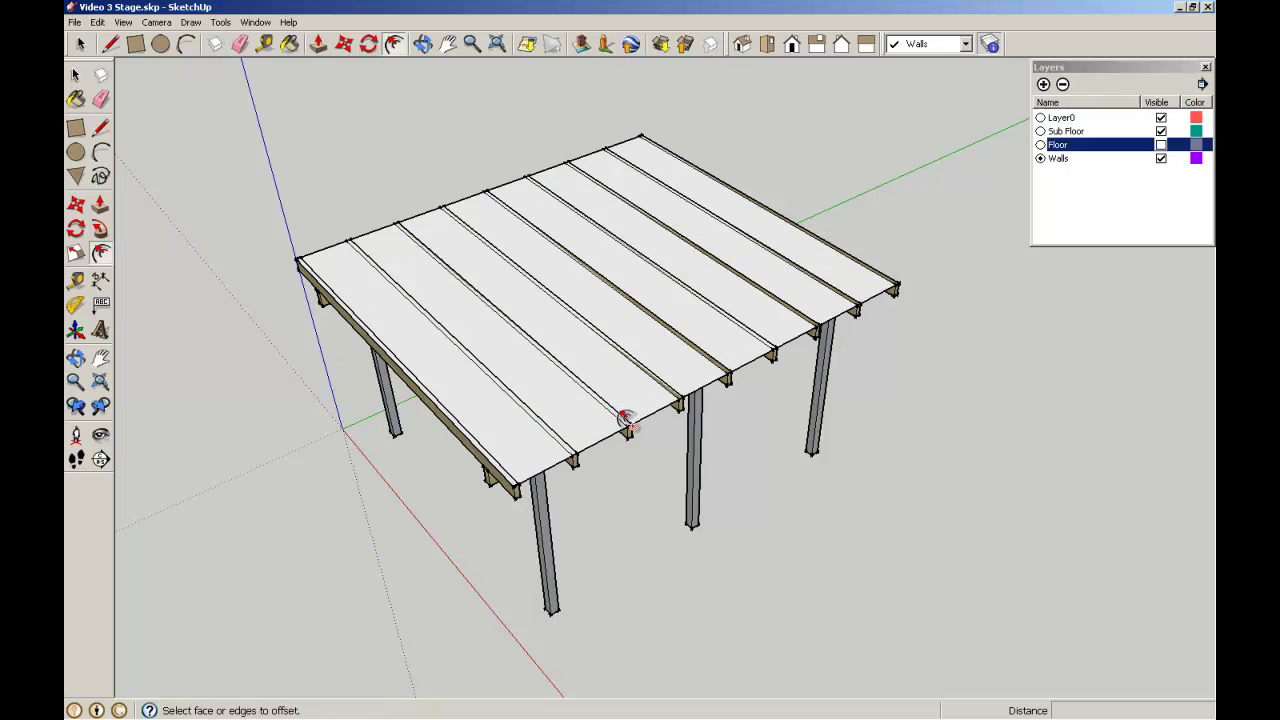
left_click(660, 413)
type("100")
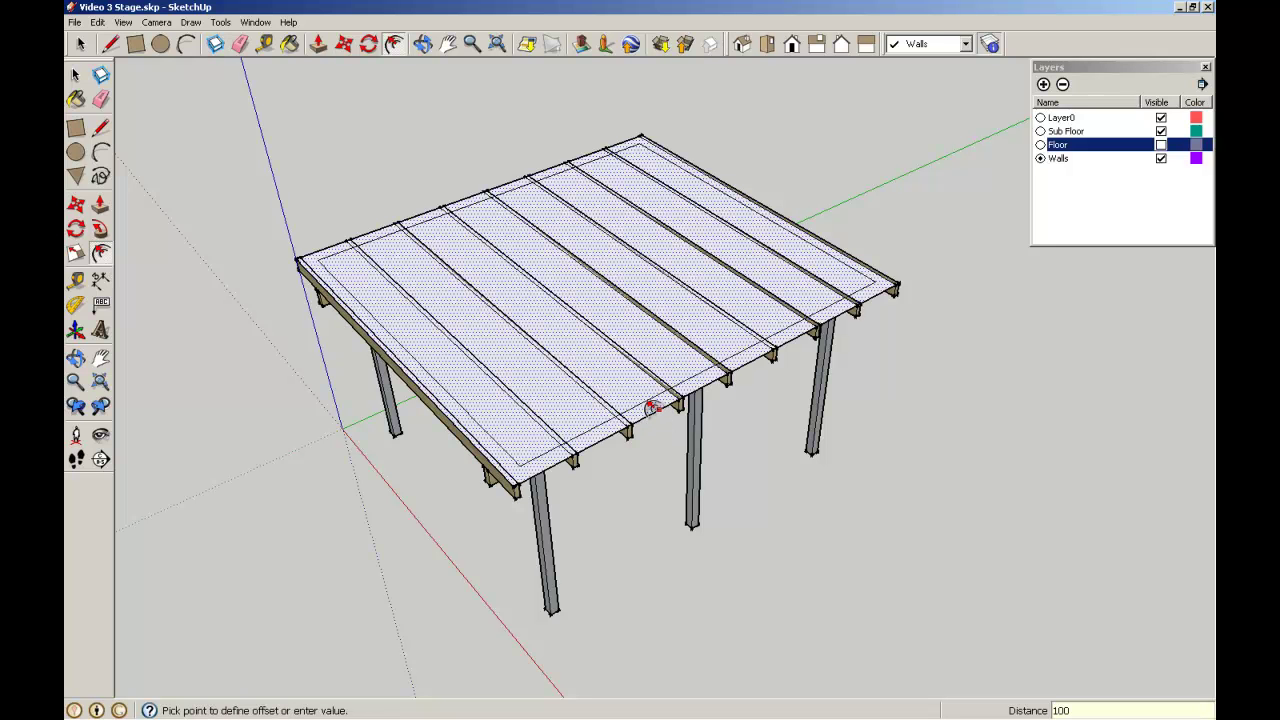
key("Return")
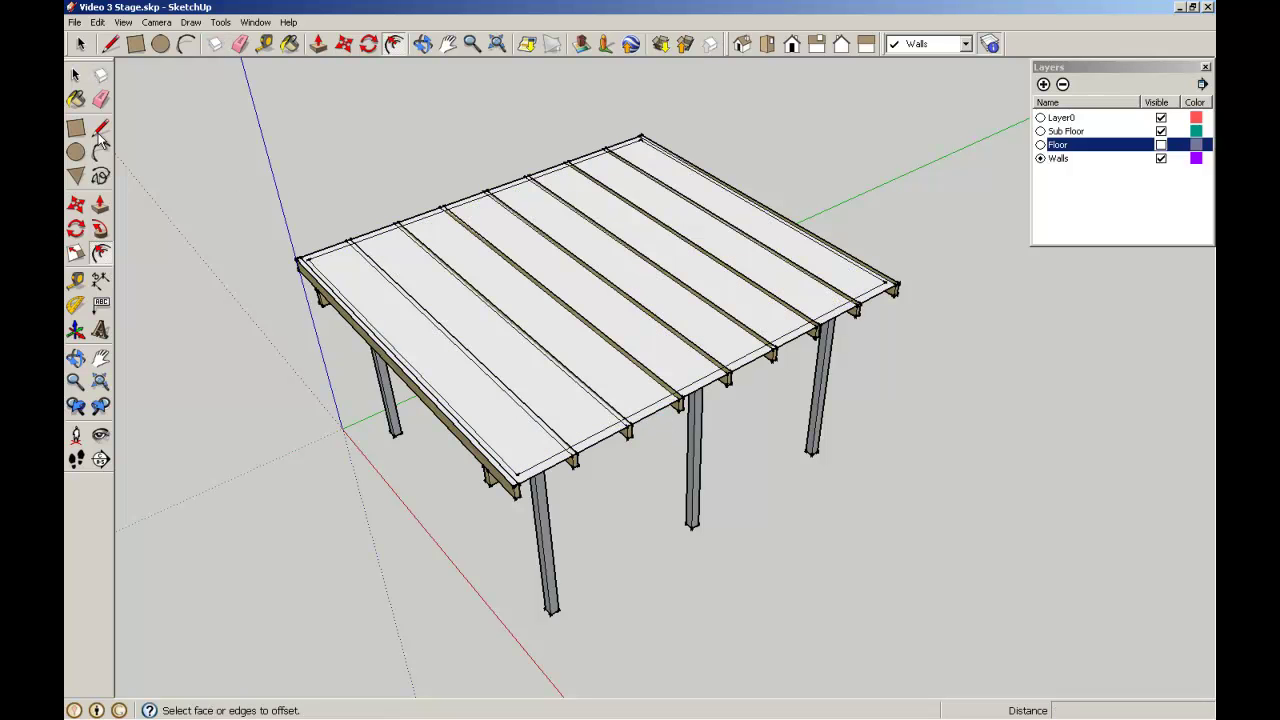
left_click(75, 75)
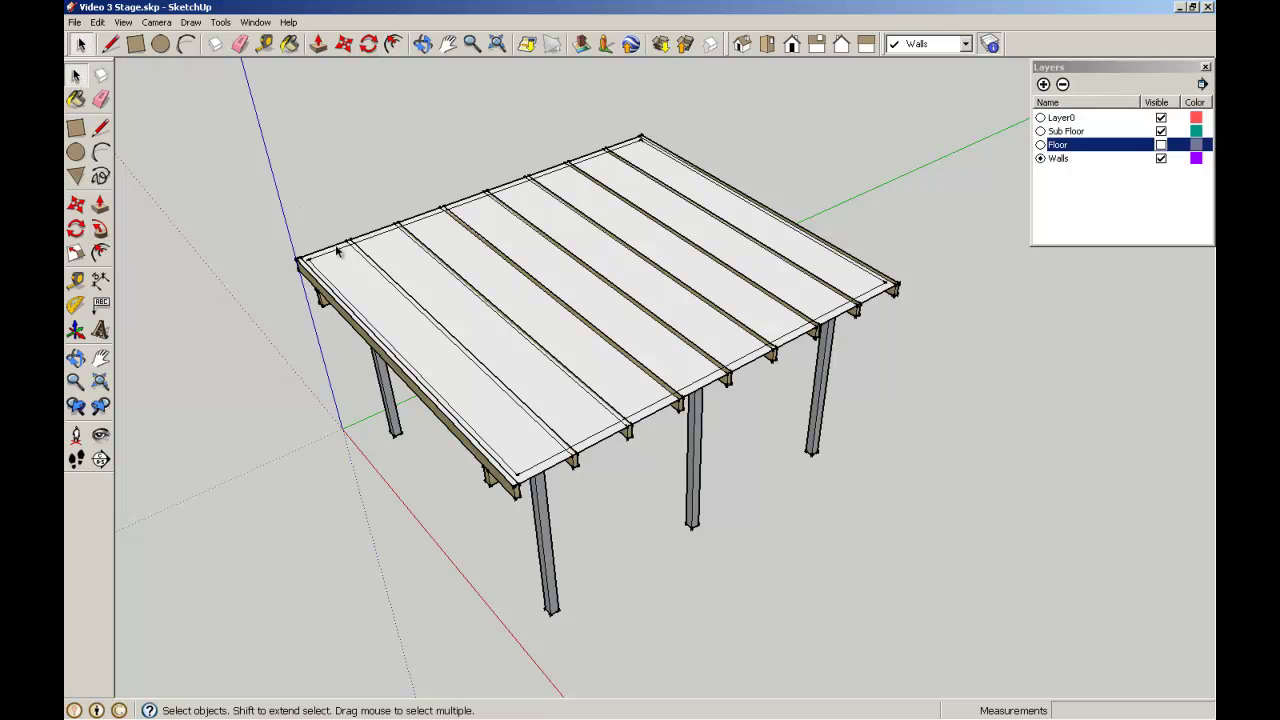
left_click(437, 283)
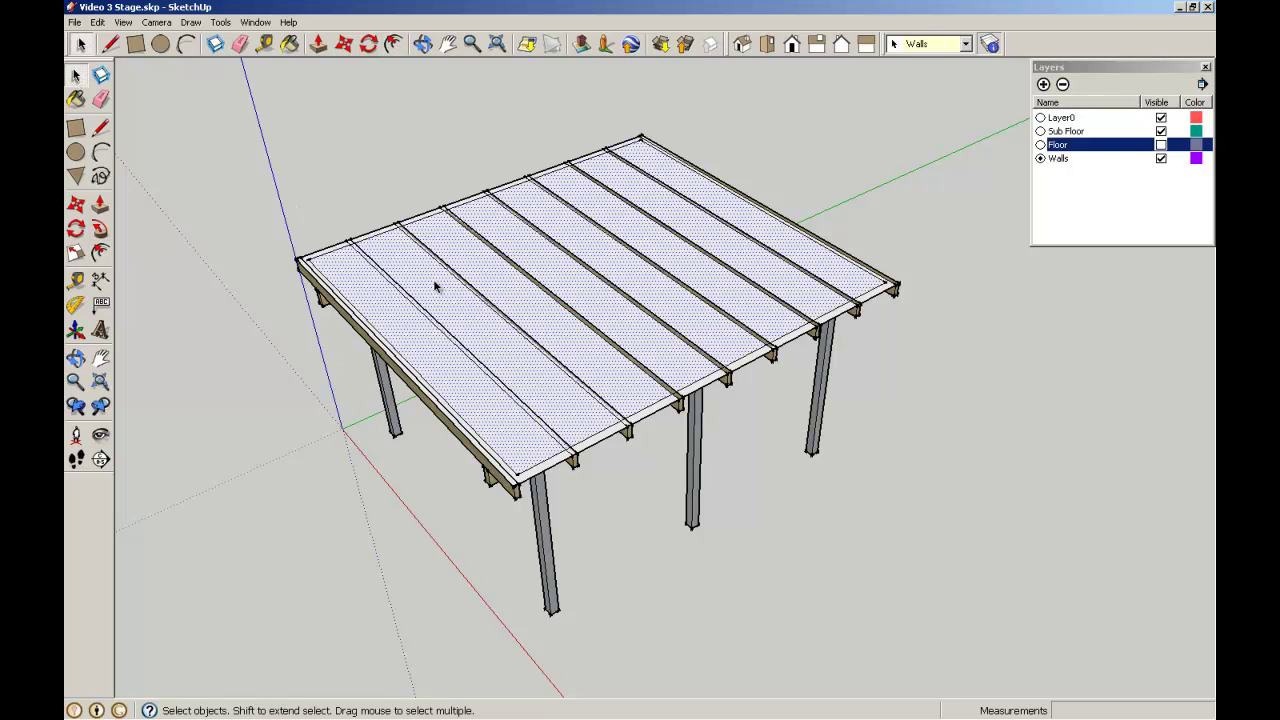
key("Delete")
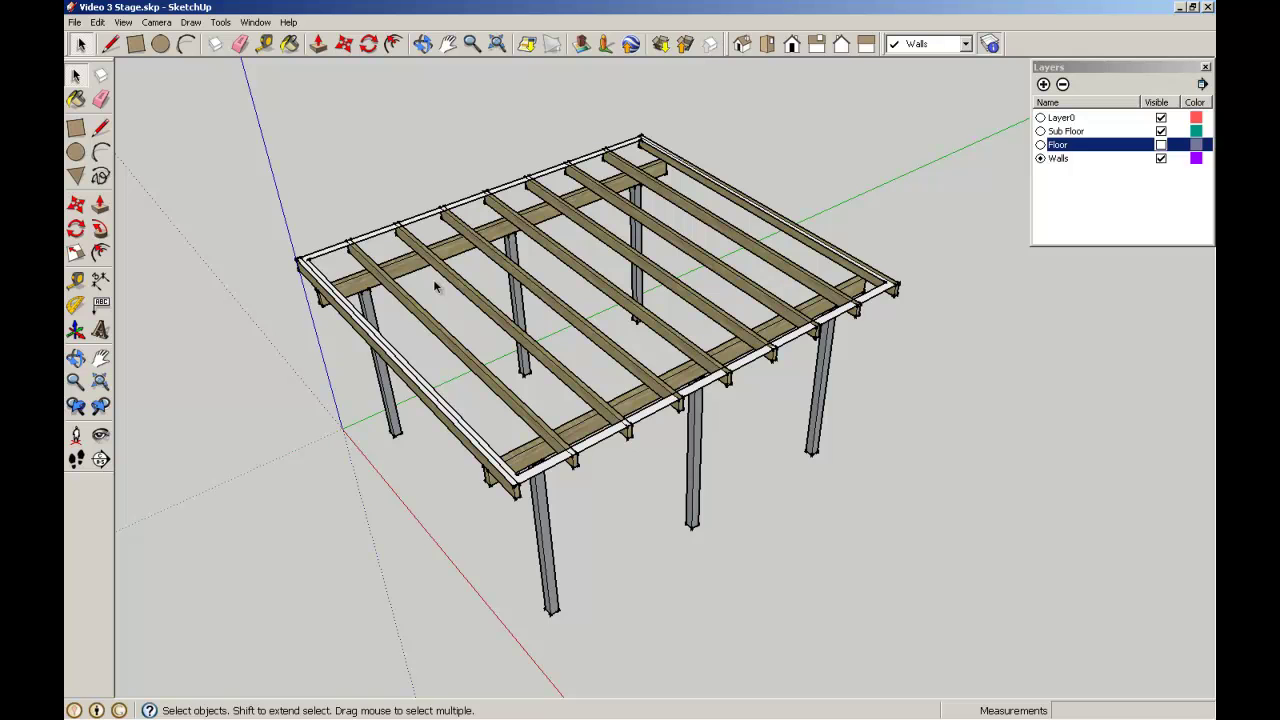
Push/Pull the 100 mm wall border strip on top of the joists upward by 2700 mm.
left_click(75, 76)
left_click(1058, 158)
left_click(465, 206)
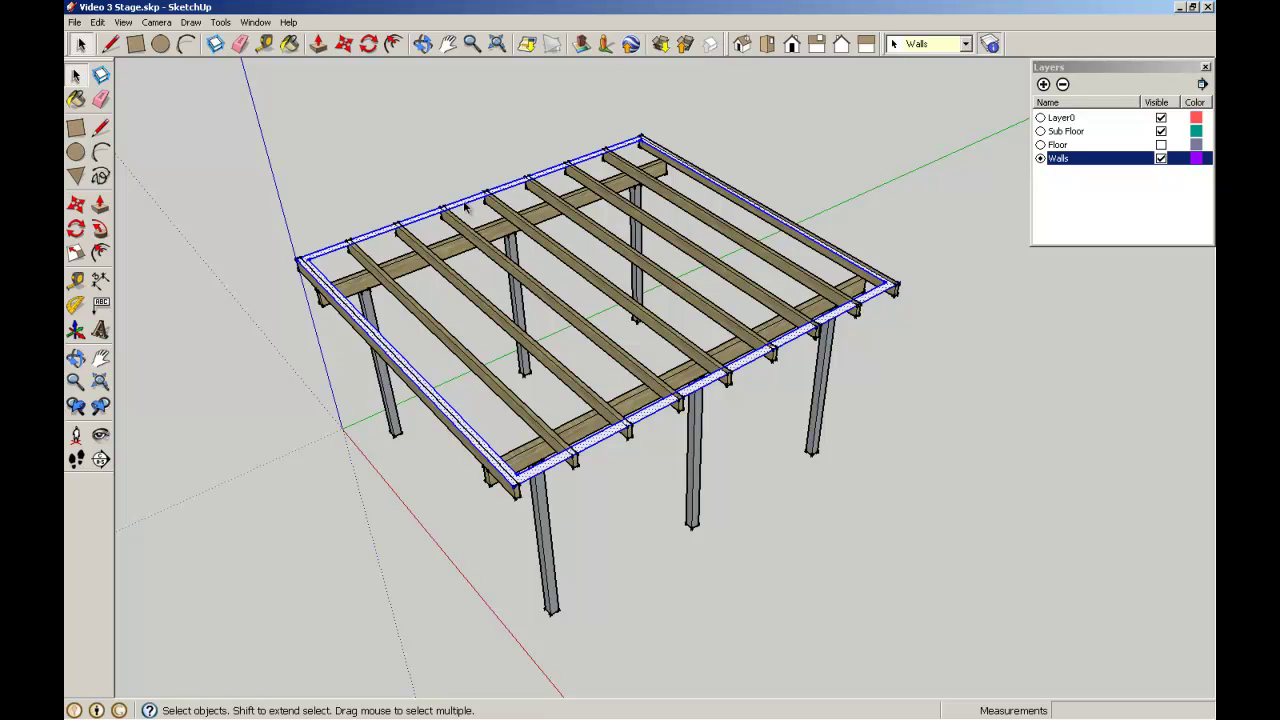
left_click(100, 203)
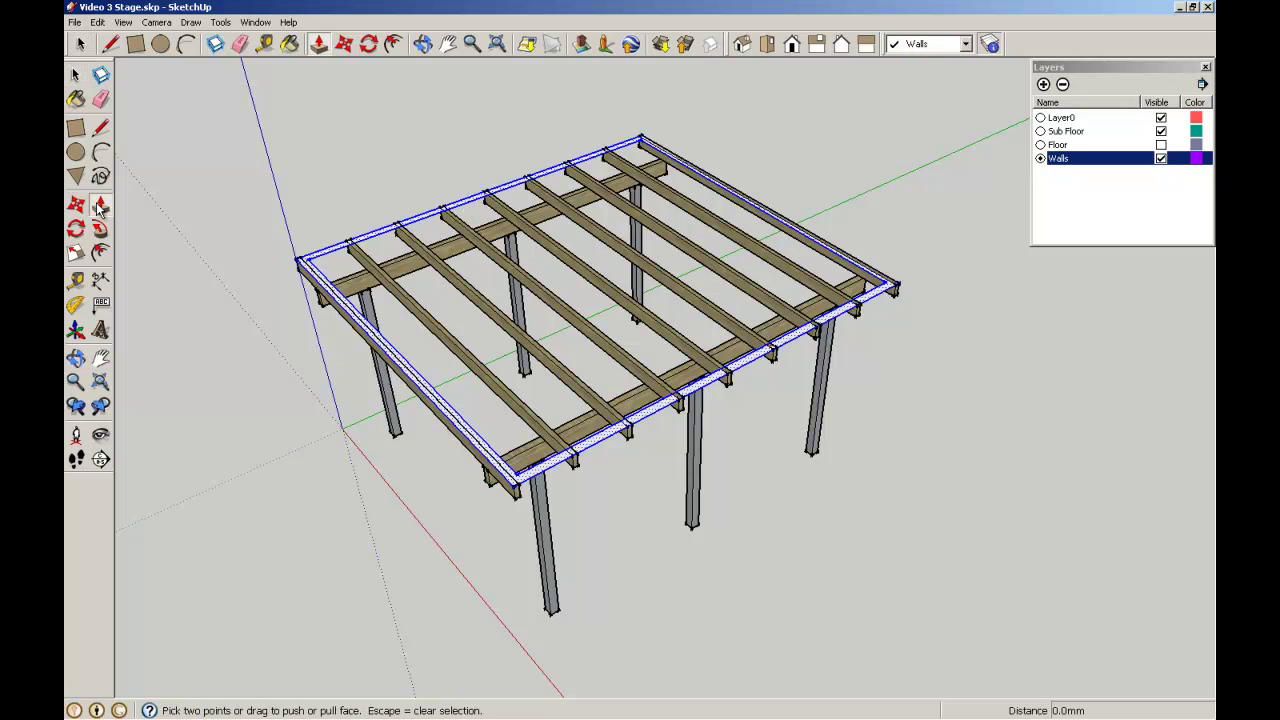
left_click(340, 241)
type("2700")
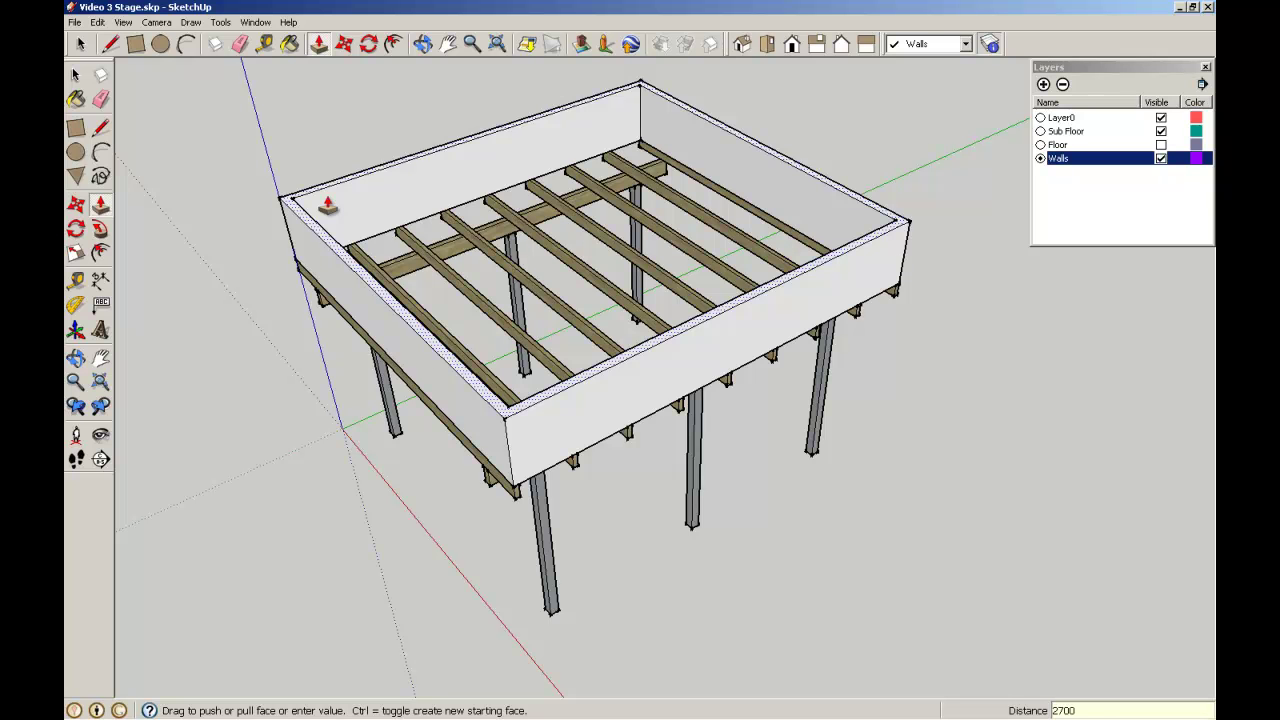
key("Return")
Show the Floor layer again with the full-height walls framed in view from above.
key("o")
left_click_drag(943, 294, 859, 377)
key("p")
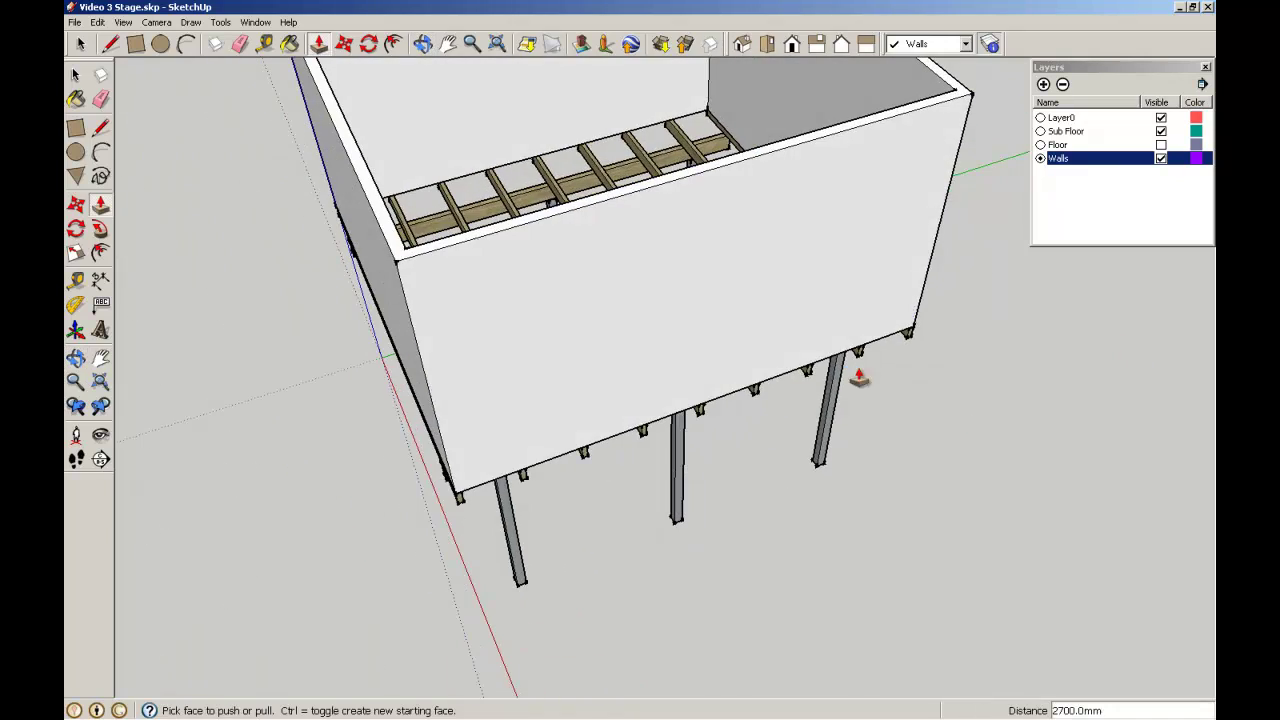
left_click(498, 45)
scroll(903, 300, "down", 1)
middle_click_drag(903, 300, 1025, 415)
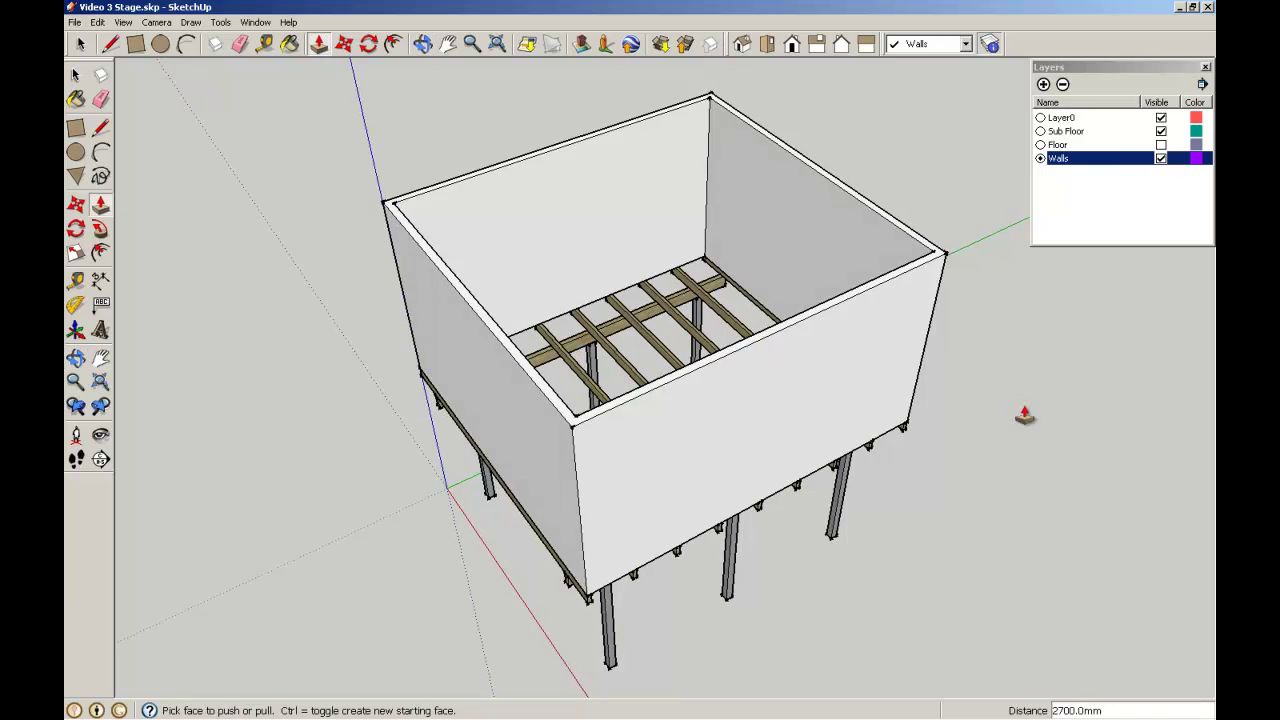
left_click(1161, 145)
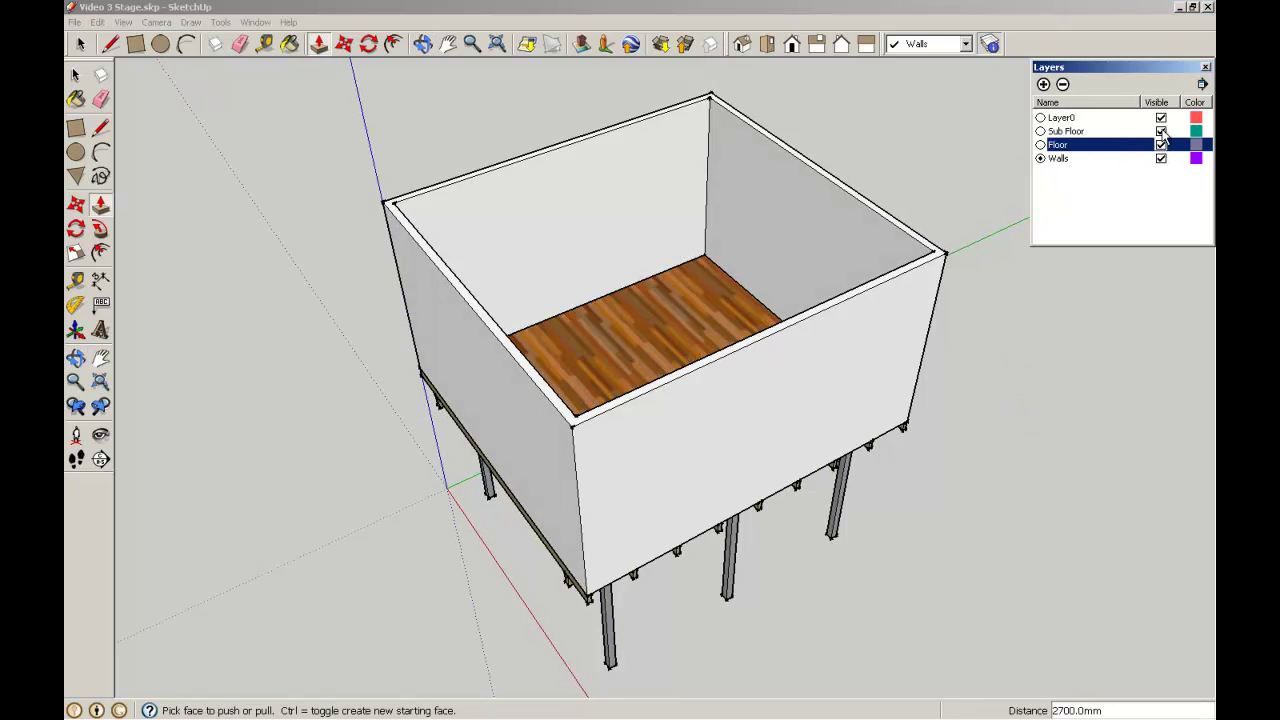
Toggle the Sub Floor and Floor layers' visibility off and on to check their contents, leaving both shown.
left_click(1163, 133)
left_click(1161, 132)
left_click(1161, 132)
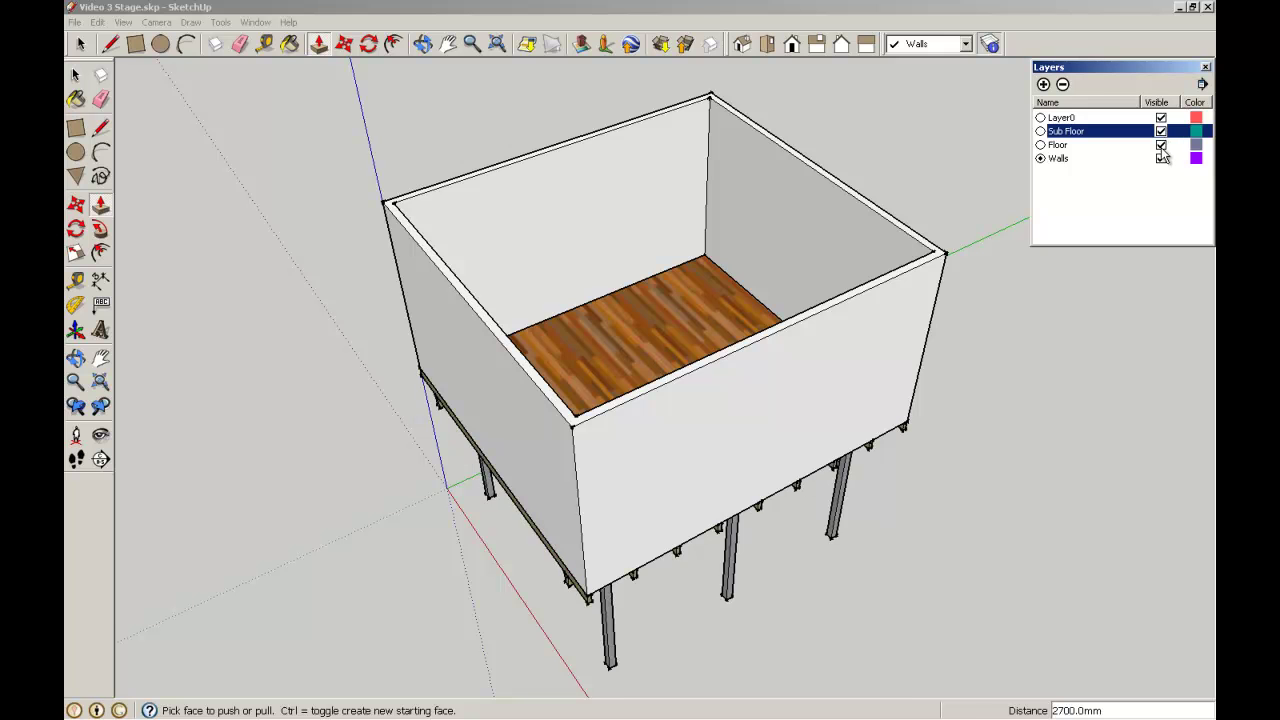
left_click(1161, 146)
left_click(1161, 146)
left_click(1161, 146)
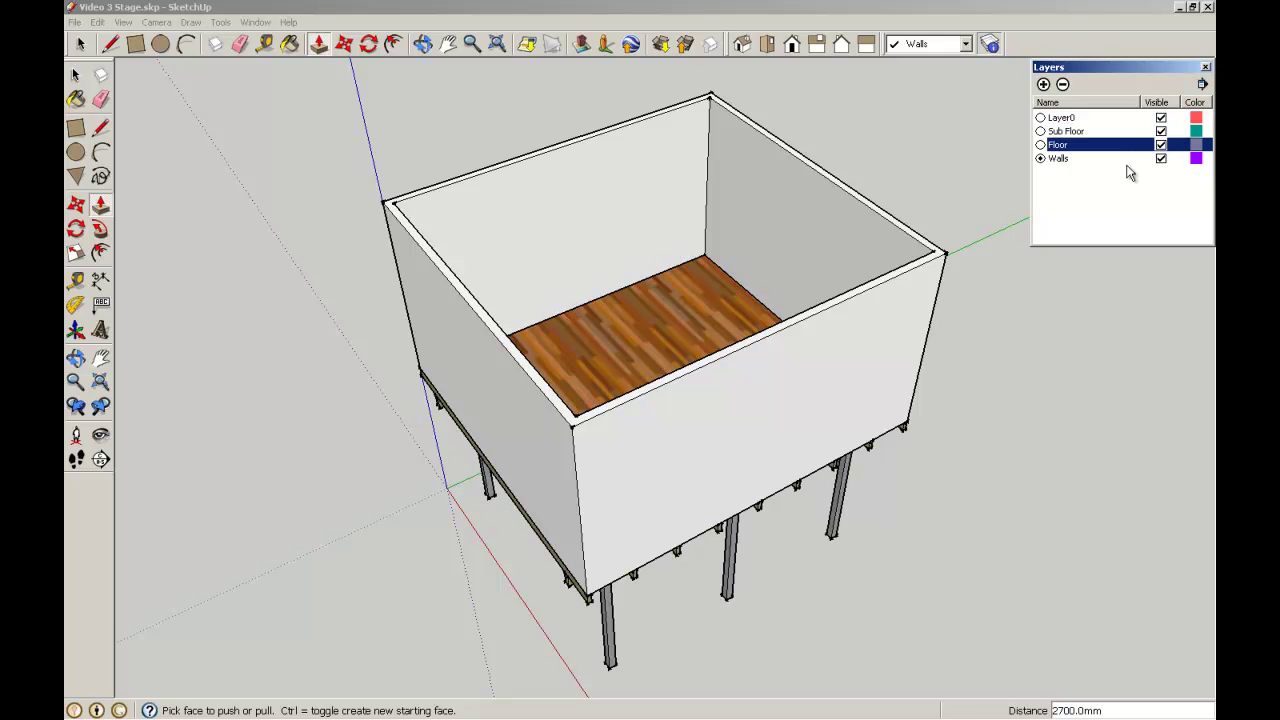